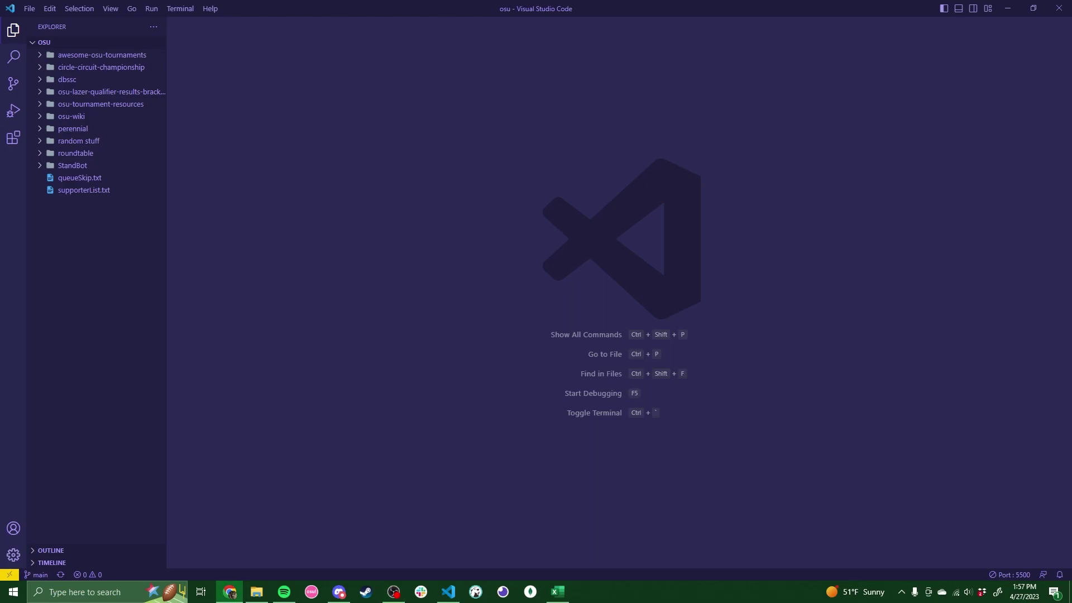
Switch to Chrome and read the bracket generator repository's README up to the code editor requirement under Installation.
click(229, 591)
scroll(553, 334, up, 10)
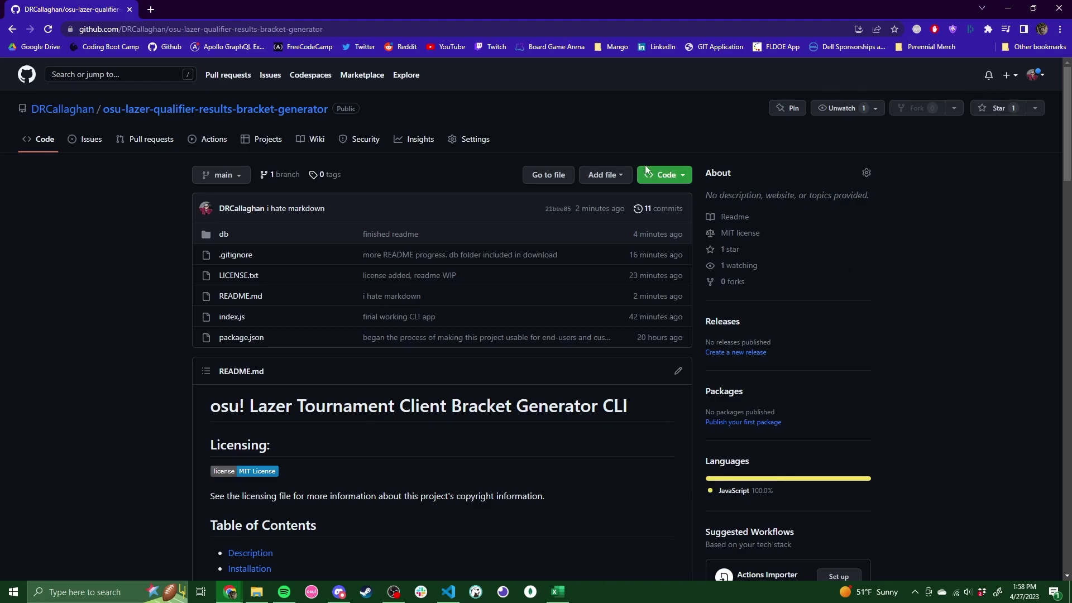
scroll(249, 332, down, 4)
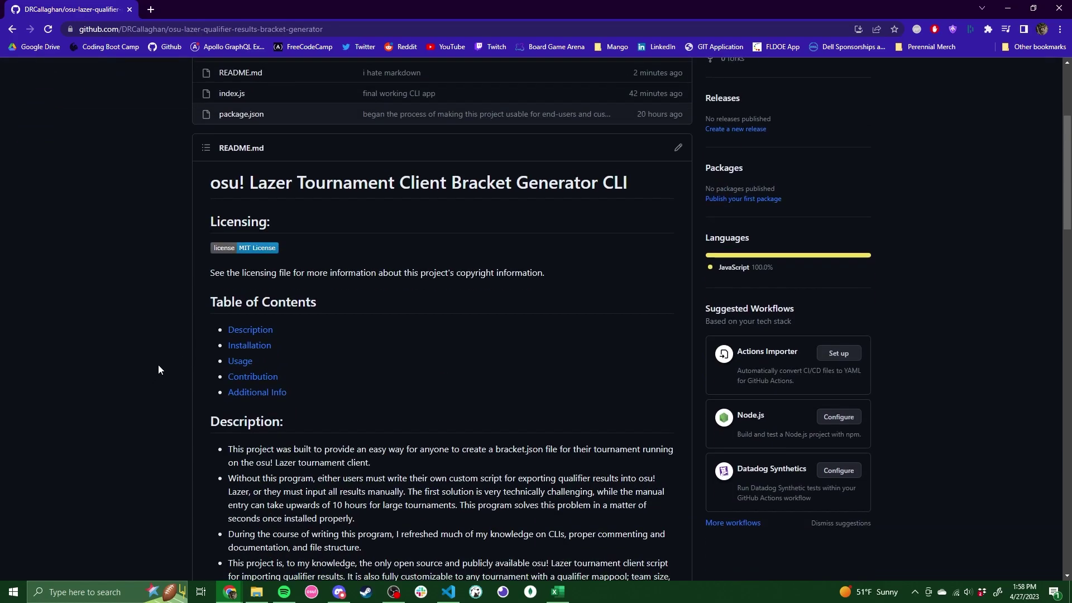
scroll(230, 215, up, 4)
scroll(166, 263, down, 5)
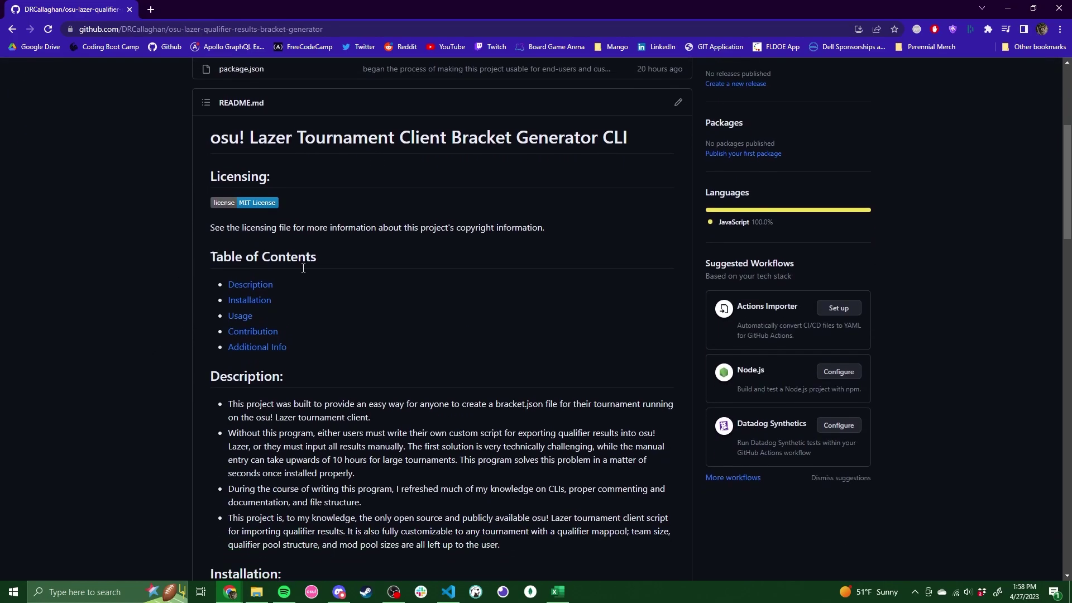
scroll(267, 282, down, 6)
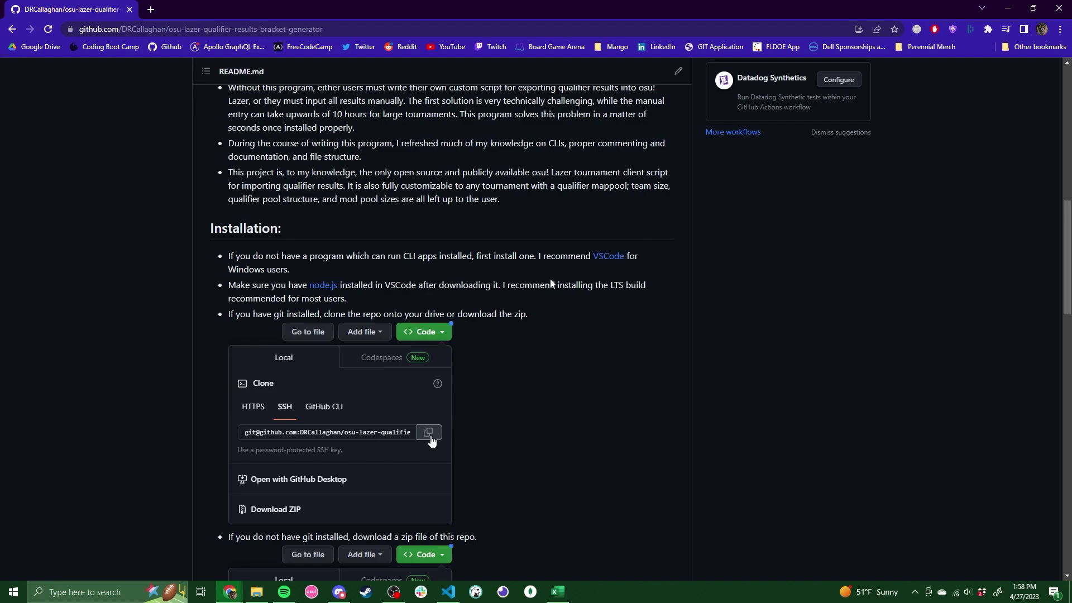
scroll(376, 271, down, 1)
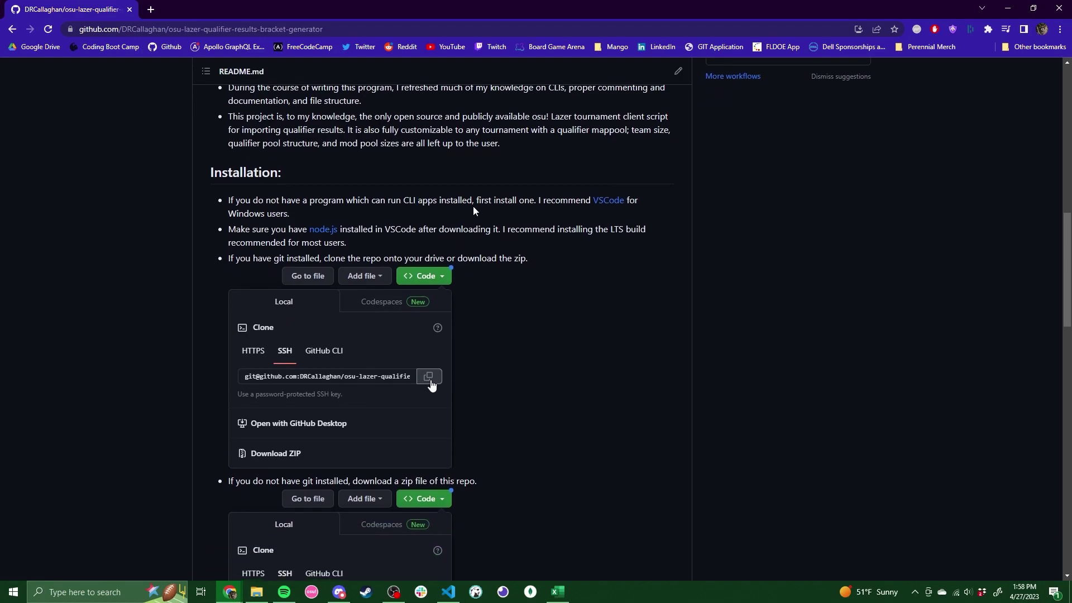
double_click(447, 202)
double_click(526, 199)
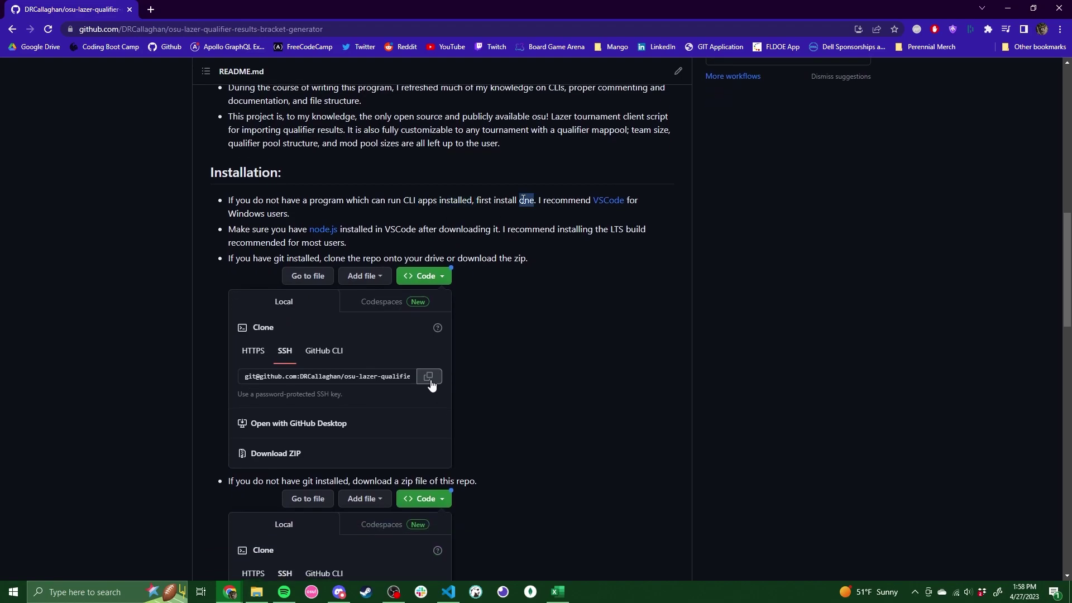
triple_click(462, 198)
click(482, 200)
click(448, 591)
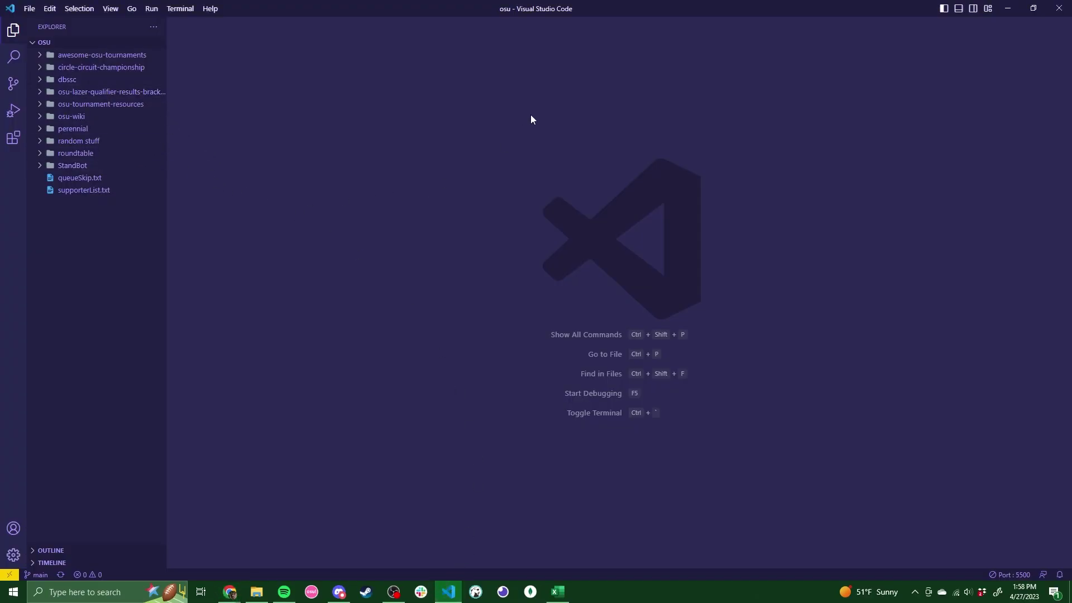
key(alt+Tab)
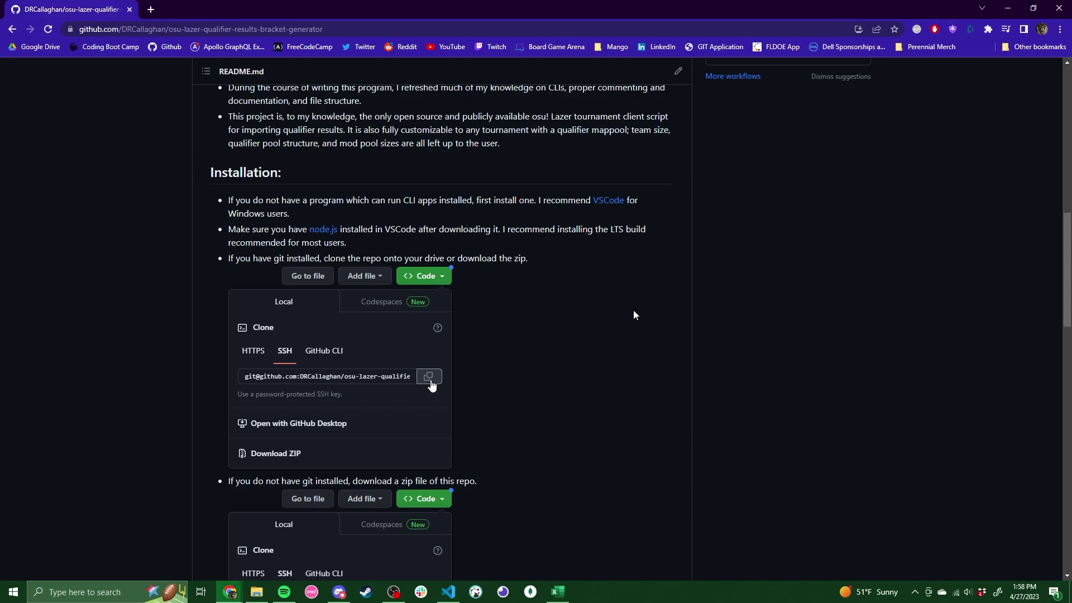
double_click(472, 229)
click(569, 237)
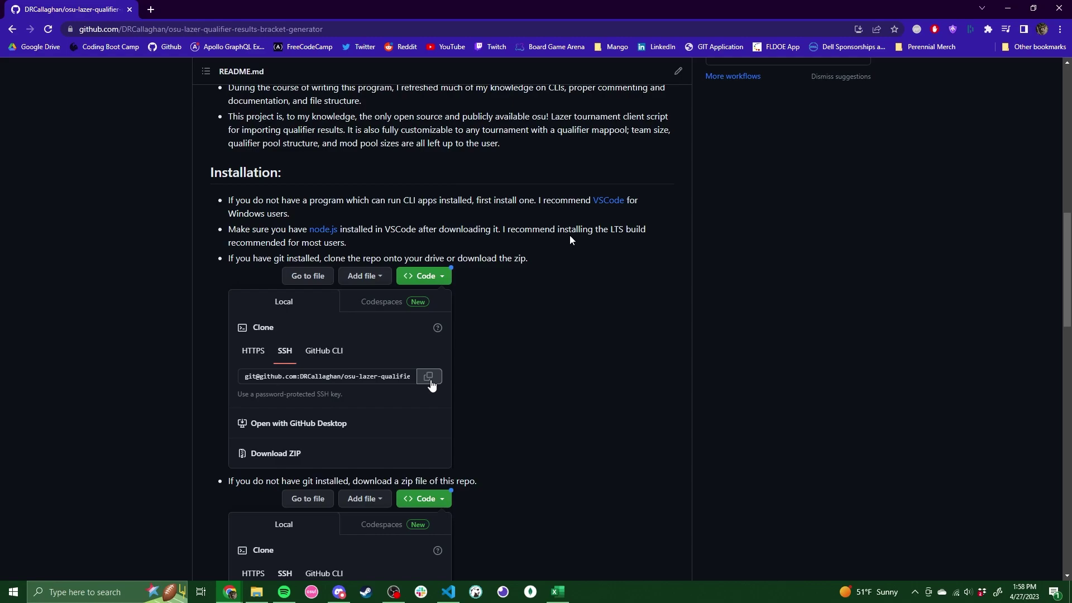
double_click(468, 230)
double_click(528, 231)
double_click(478, 231)
double_click(514, 228)
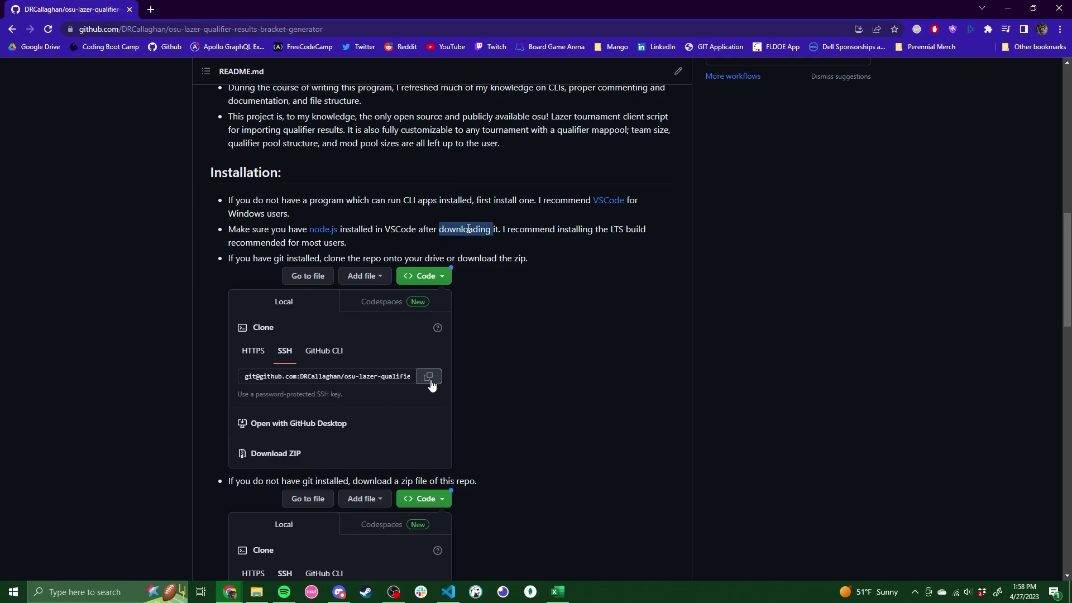
triple_click(471, 229)
click(503, 229)
double_click(469, 229)
click(436, 230)
double_click(435, 229)
click(438, 230)
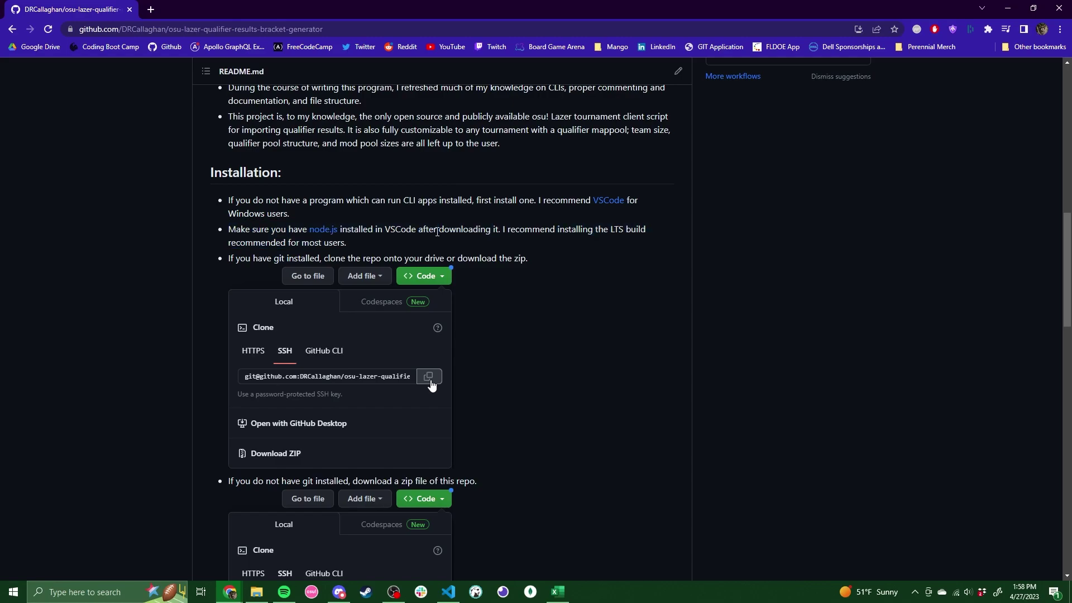
double_click(464, 229)
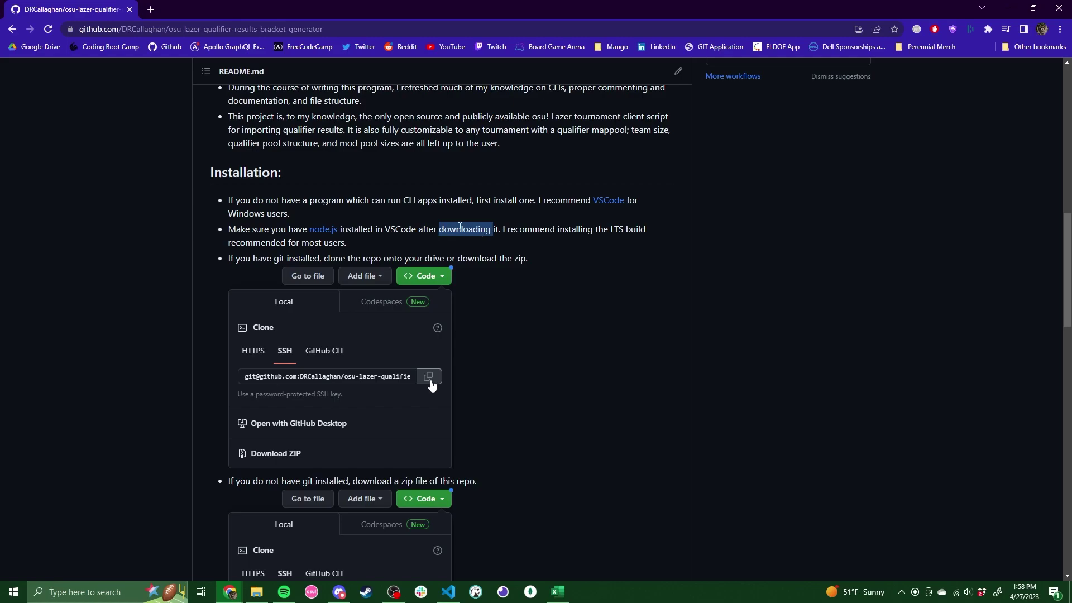
double_click(435, 230)
click(436, 229)
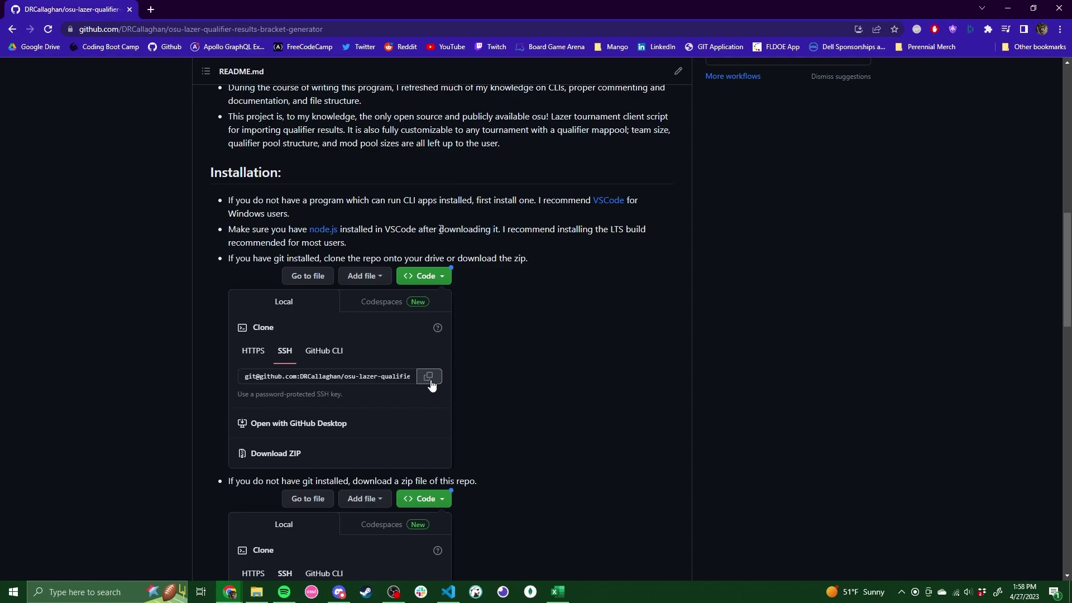
double_click(457, 229)
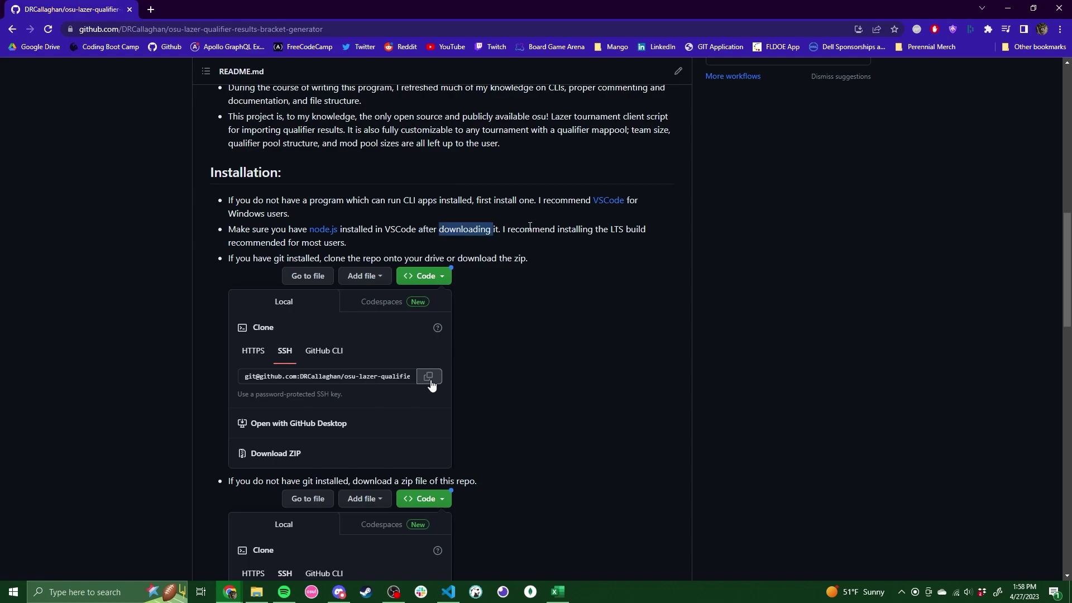
click(457, 229)
double_click(462, 231)
double_click(530, 229)
double_click(439, 231)
click(474, 229)
double_click(531, 229)
click(530, 229)
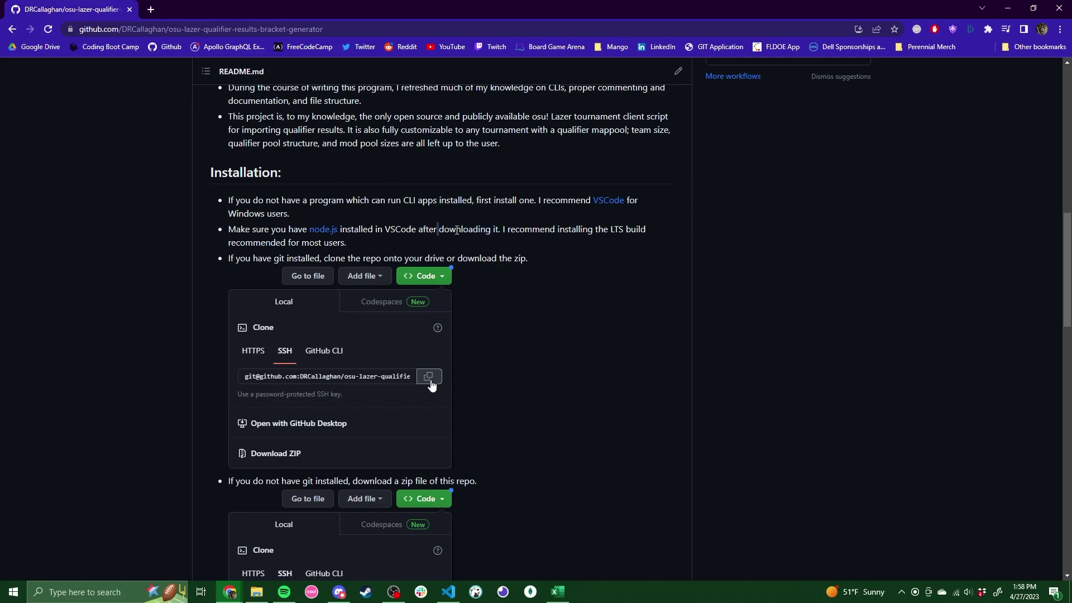
double_click(469, 230)
click(468, 230)
double_click(530, 230)
click(530, 229)
double_click(462, 230)
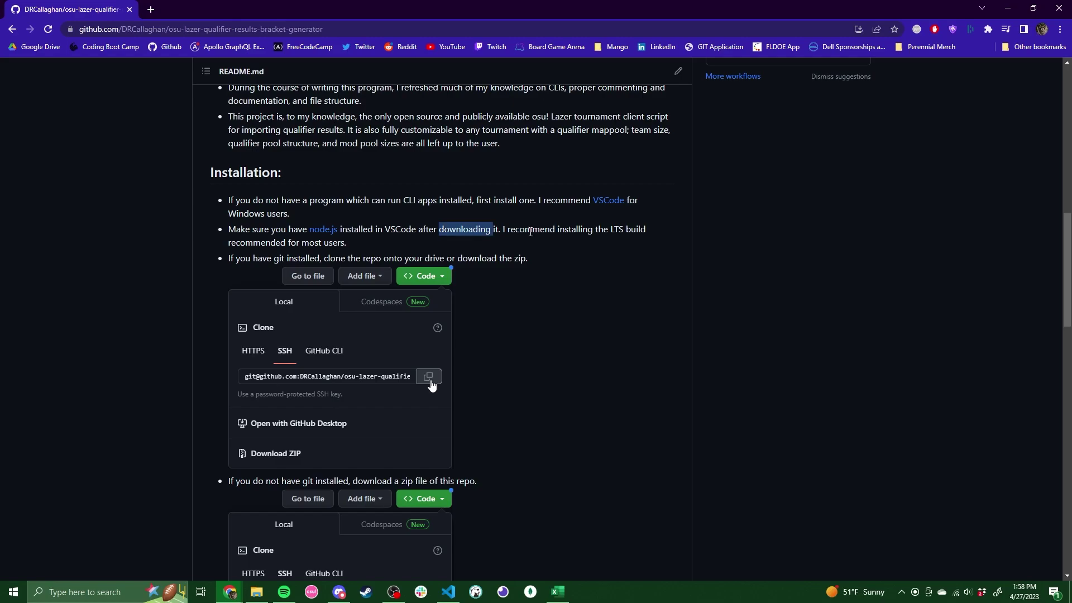
double_click(531, 229)
double_click(451, 231)
double_click(427, 229)
click(486, 231)
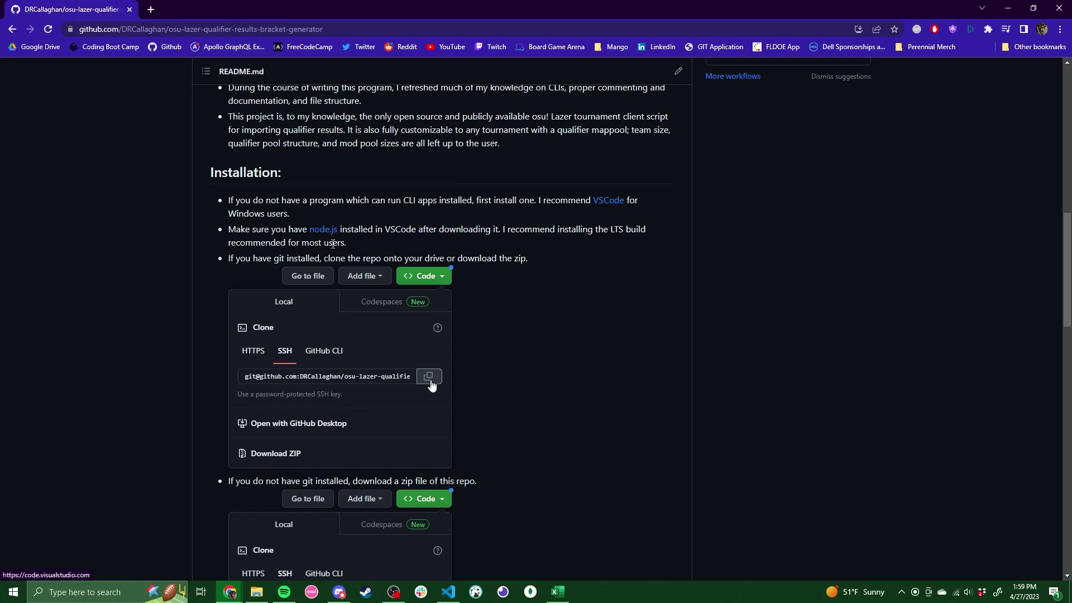
scroll(554, 255, down, 2)
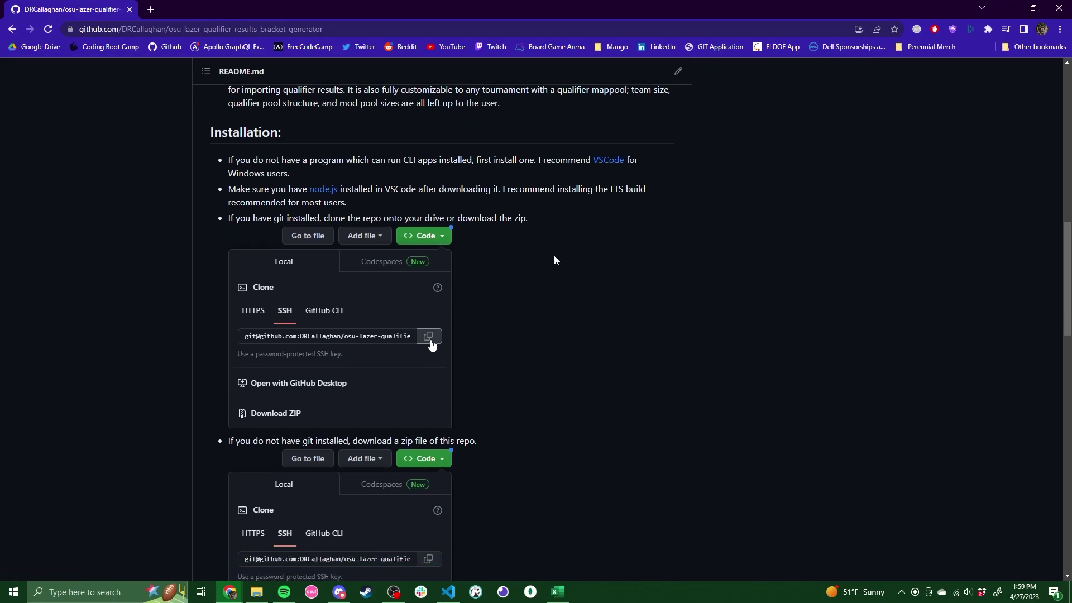
scroll(578, 250, up, 2)
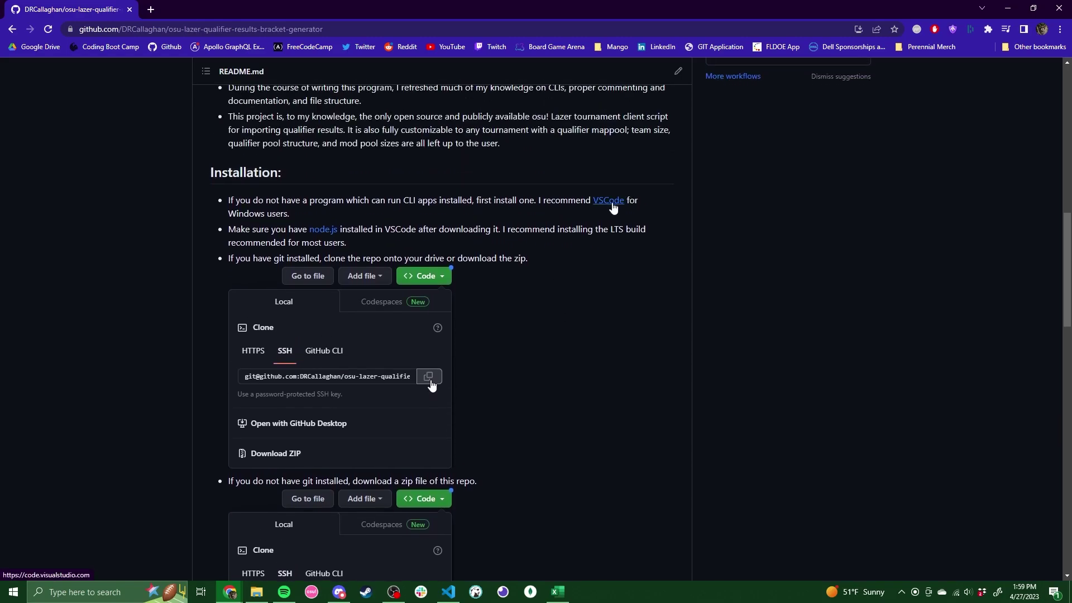
double_click(454, 229)
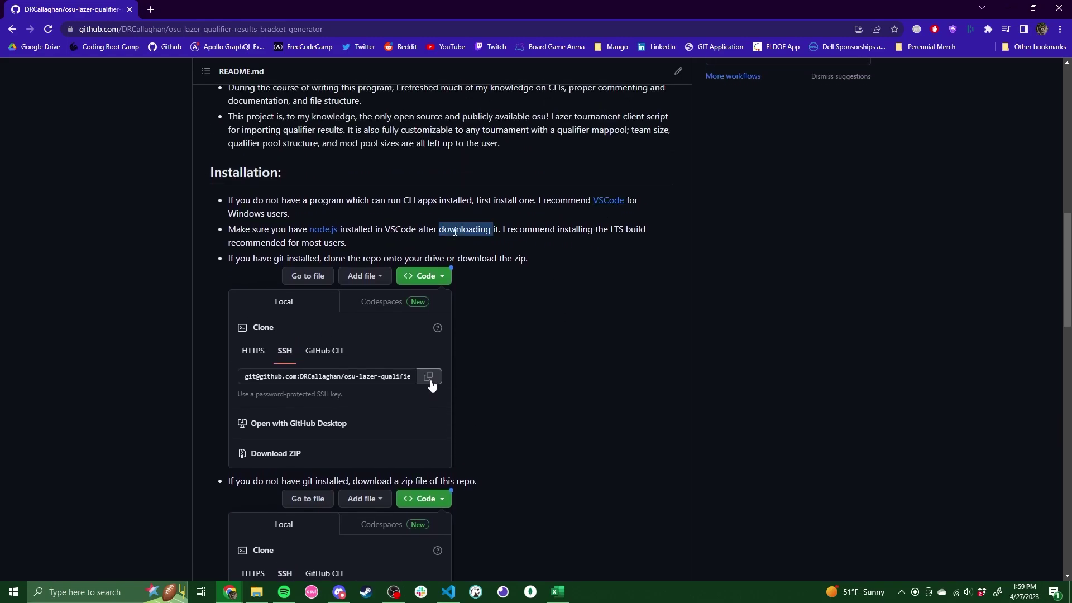
click(543, 231)
double_click(543, 230)
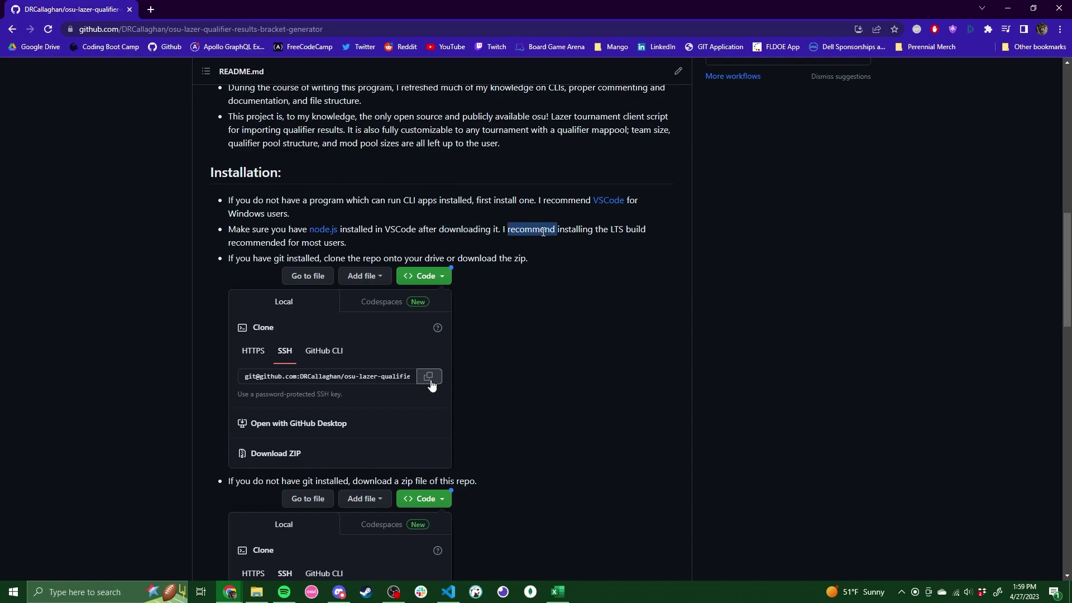
double_click(466, 230)
click(438, 231)
double_click(446, 230)
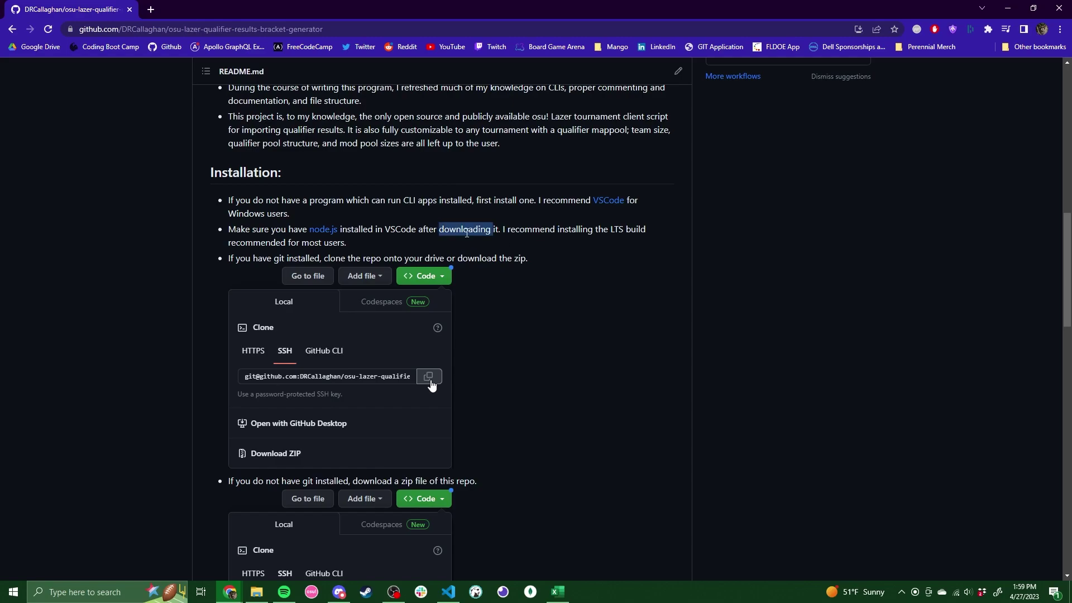
click(446, 231)
Examine the README's installation instructions for cloning the repository with git or downloading it as a zip file.
double_click(386, 258)
click(386, 258)
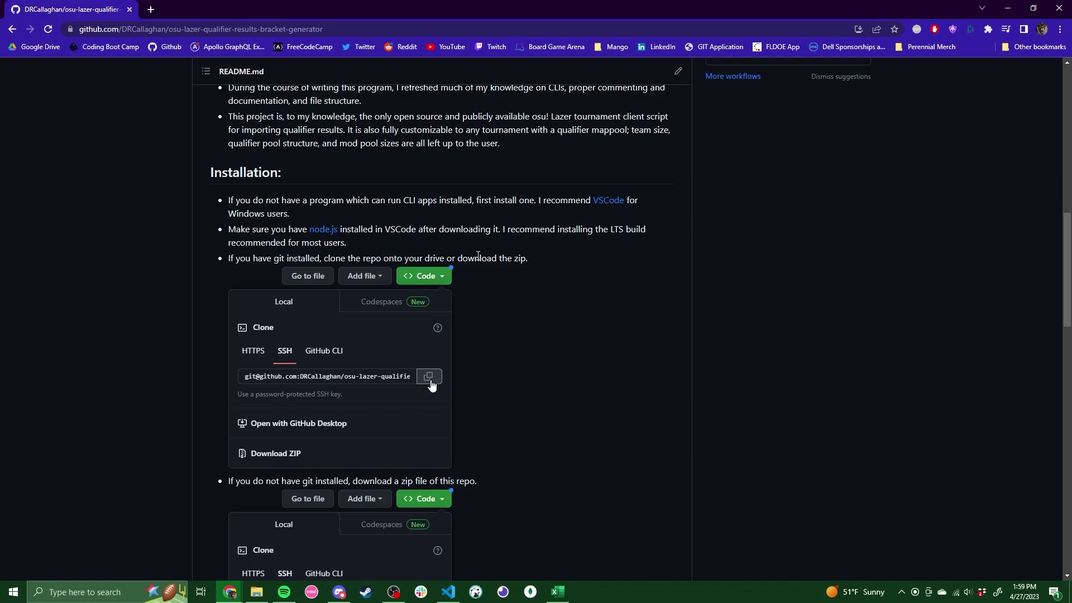
scroll(490, 247, down, 2)
double_click(370, 146)
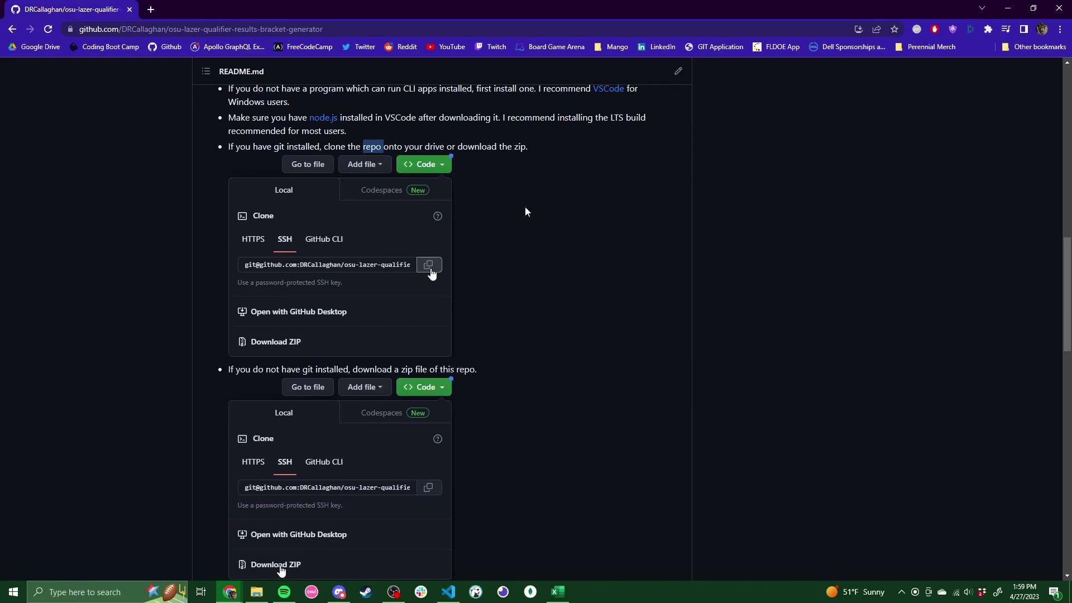
scroll(530, 249, up, 2)
scroll(490, 312, down, 1)
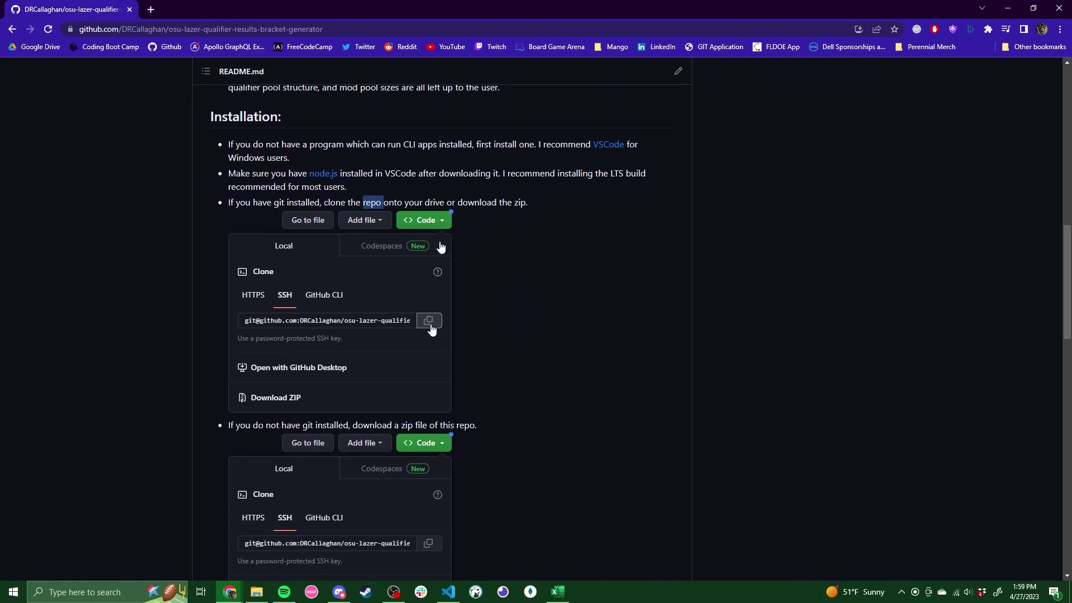
click(587, 289)
scroll(602, 319, down, 3)
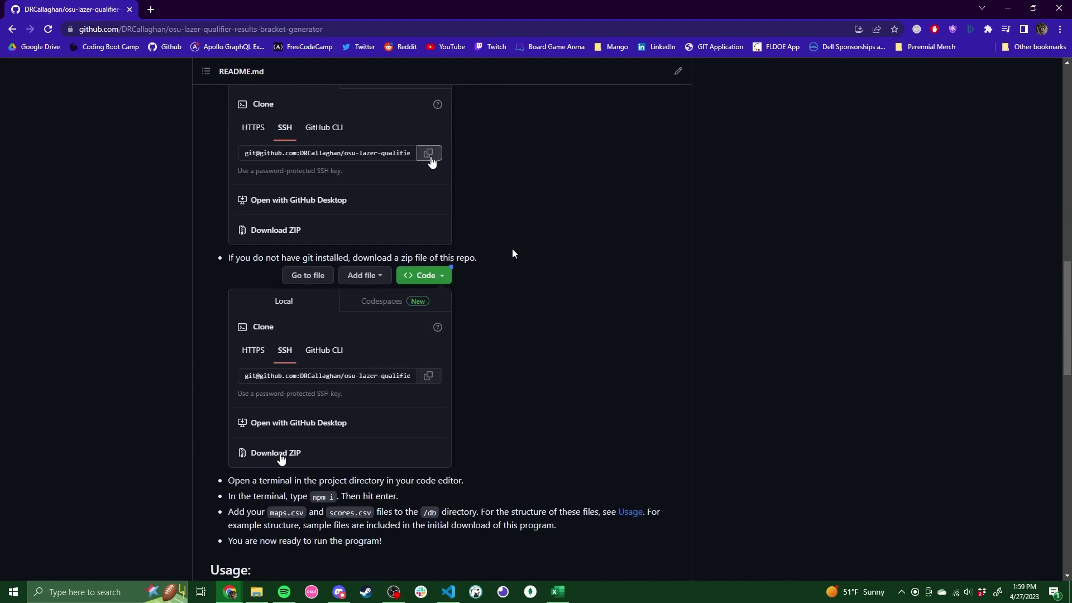
double_click(351, 257)
click(351, 258)
Download the repository as a ZIP and save it as osu-lazer-qualifier-results-bracket-generator-main.zip in the Downloads folder.
scroll(608, 349, up, 20)
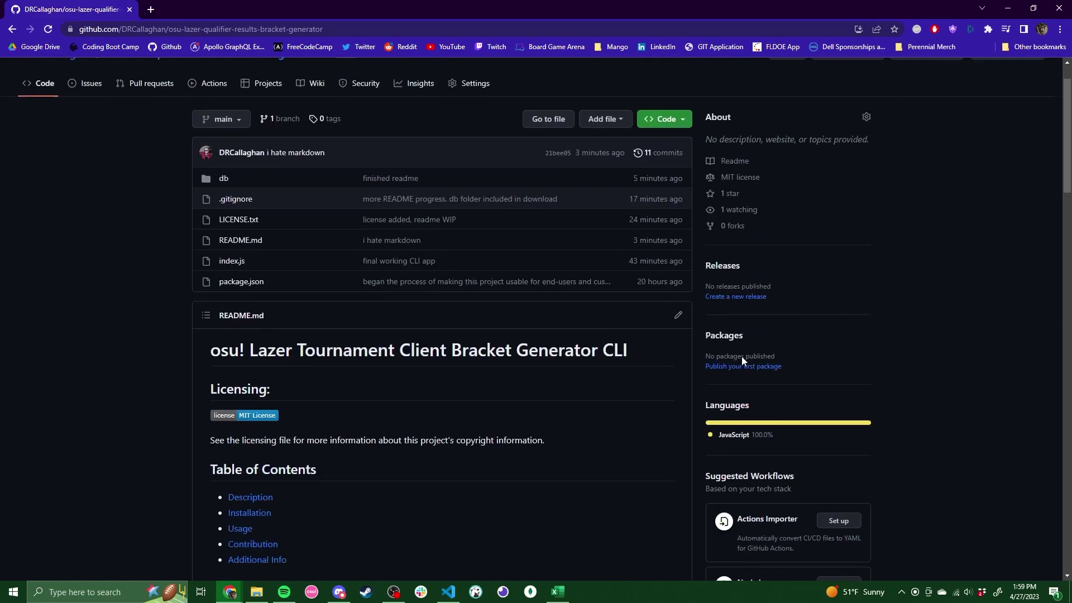
click(671, 121)
click(530, 295)
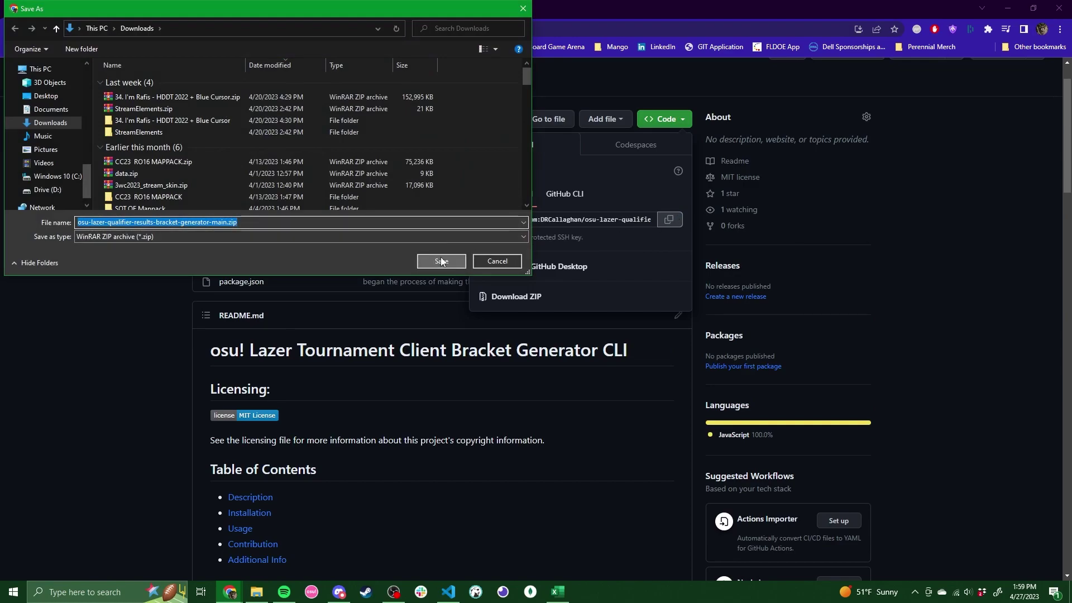
click(440, 256)
Extract the osu-lazer-qualifier-results-bracket-generator-main folder from the downloaded archive into Downloads with the default options, and close WinRAR.
scroll(427, 364, down, 15)
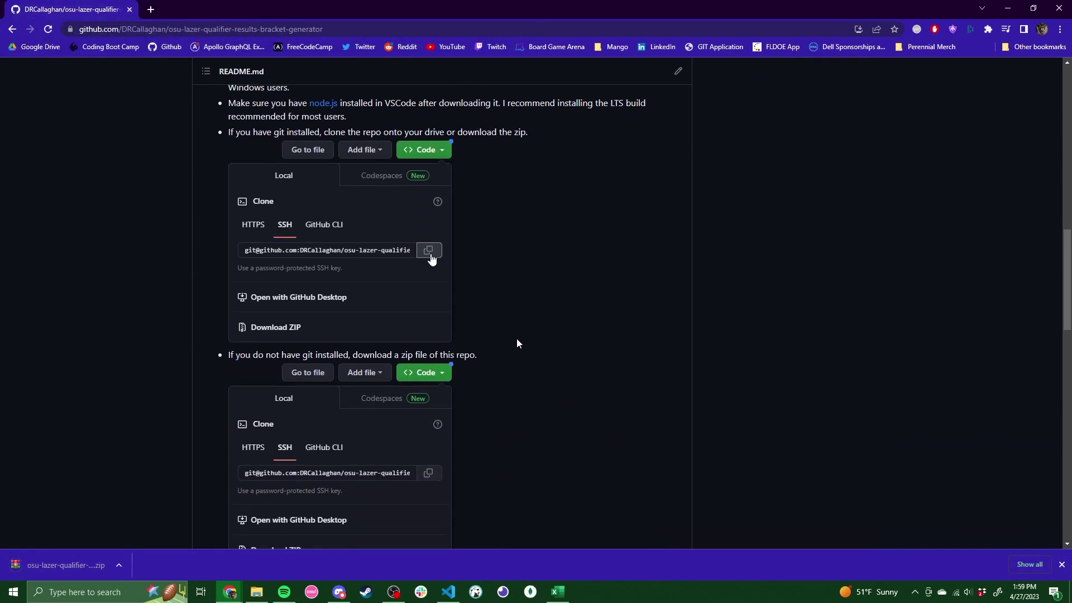
click(103, 566)
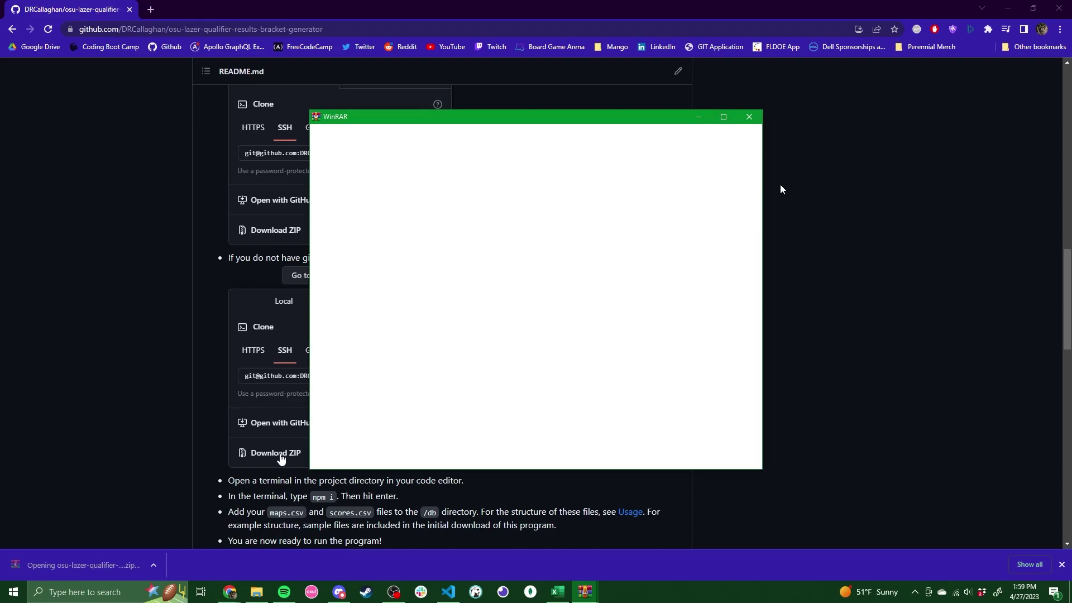
click(747, 117)
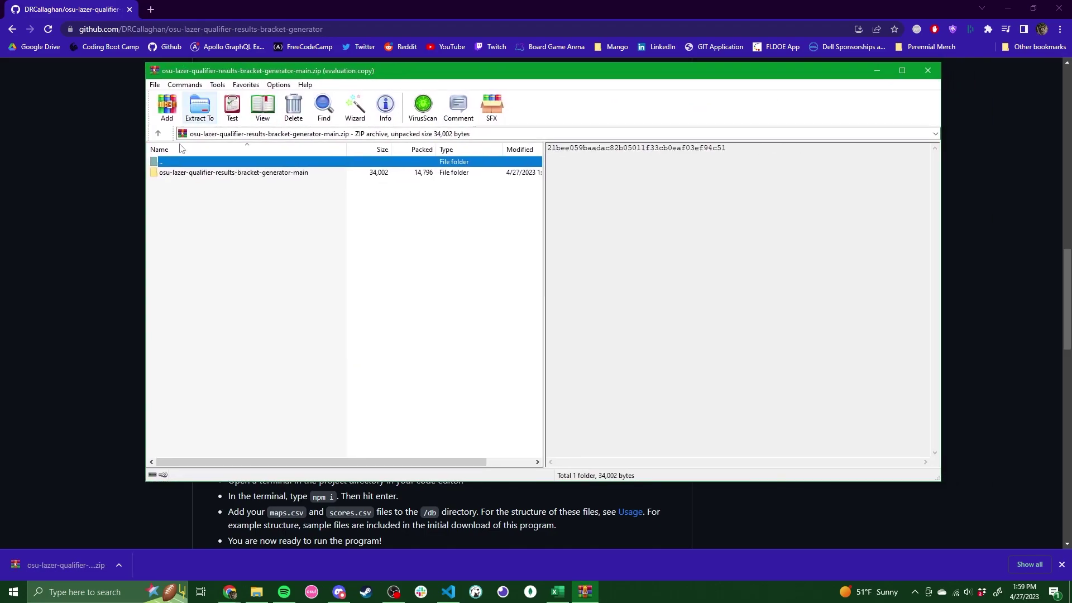
click(167, 172)
click(199, 106)
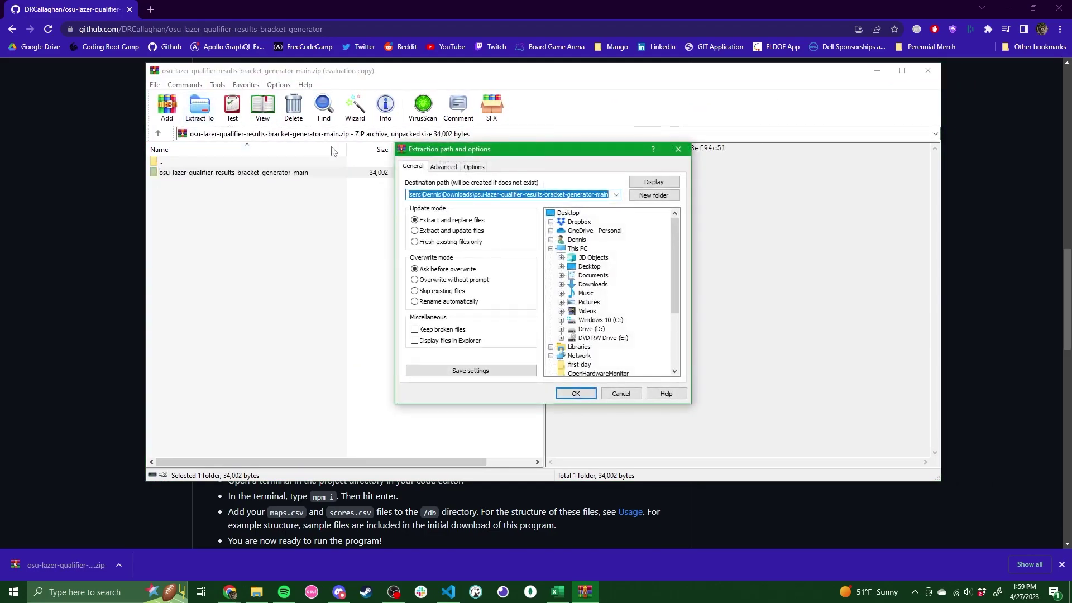
click(580, 394)
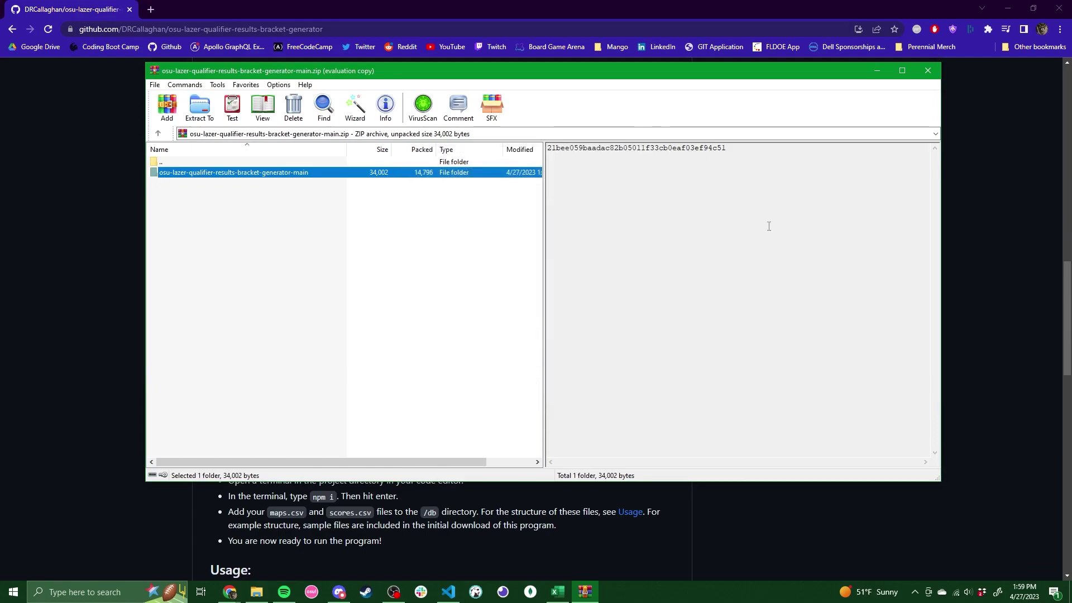
click(927, 70)
Switch to Visual Studio Code, open the inner osu-lazer-qualifier-results-bracket-generator-main folder from Downloads, and trust its authors.
scroll(510, 410, down, 3)
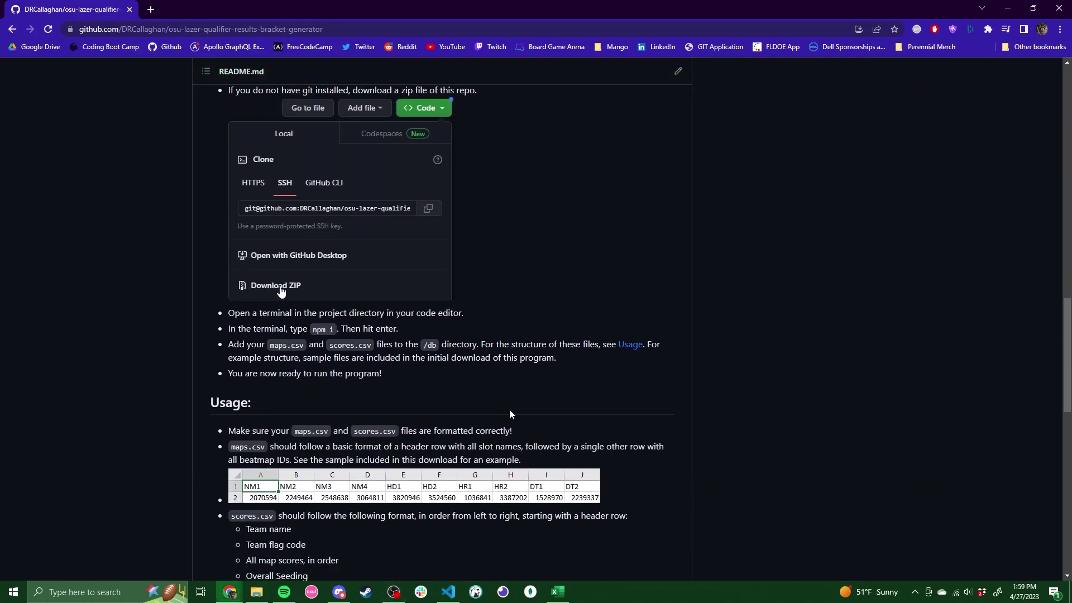
click(448, 592)
click(29, 8)
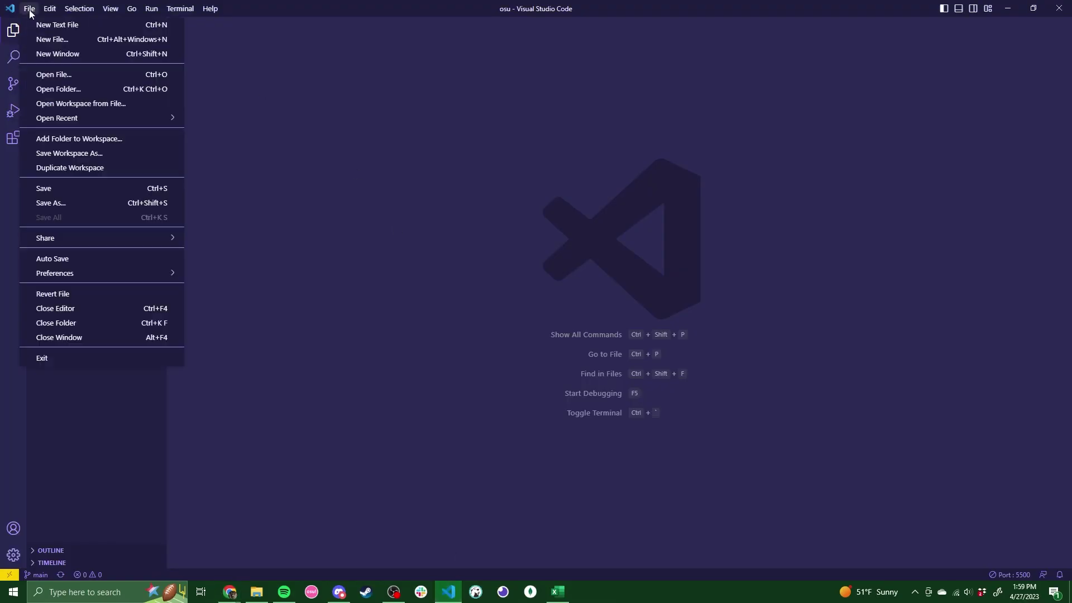
click(90, 89)
scroll(44, 207, down, 1)
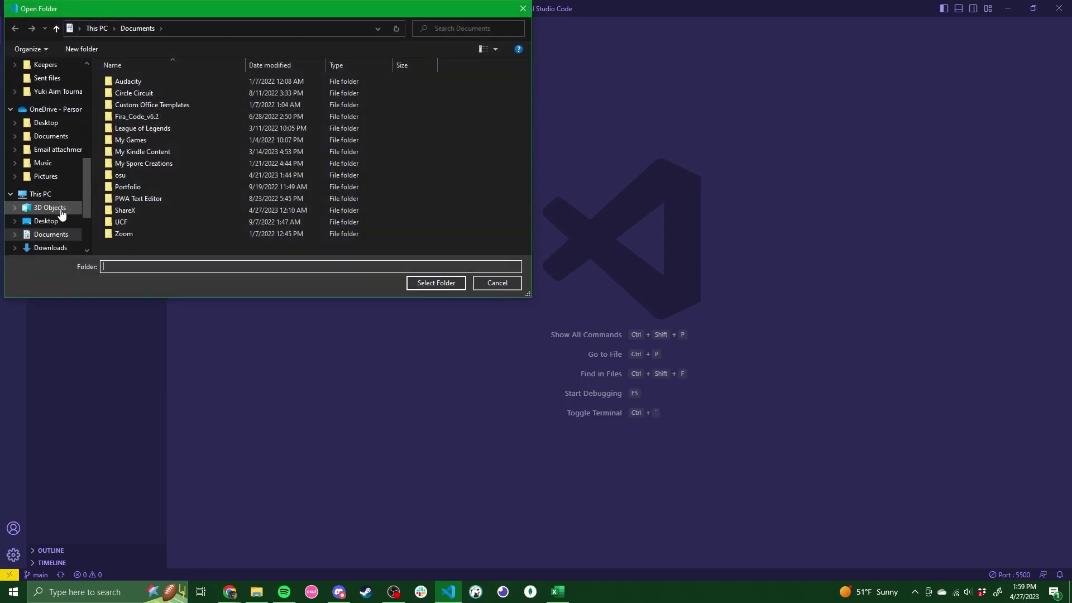
click(47, 248)
double_click(152, 97)
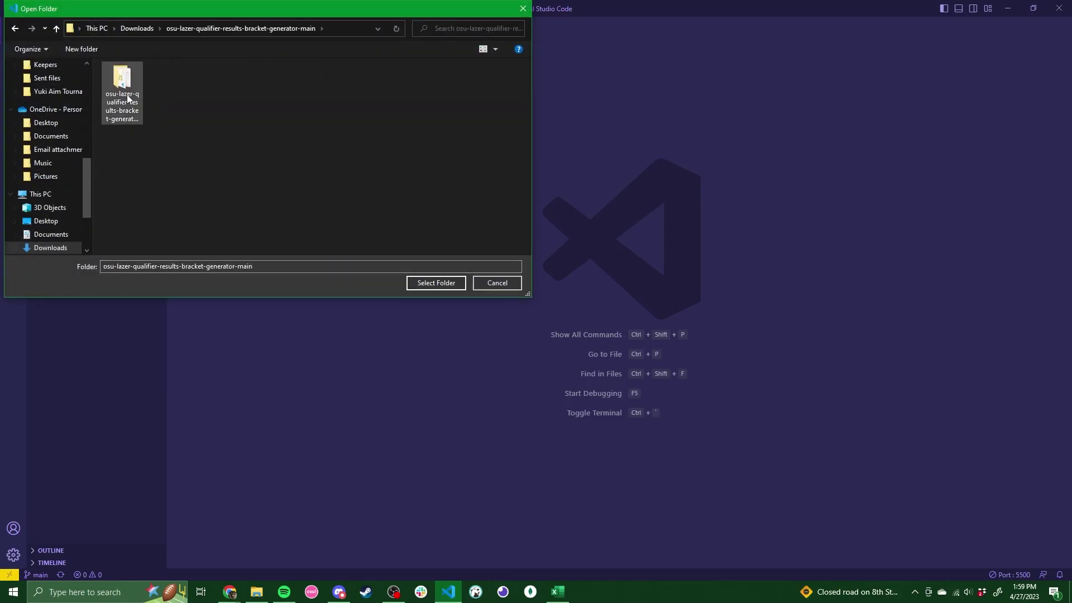
click(425, 285)
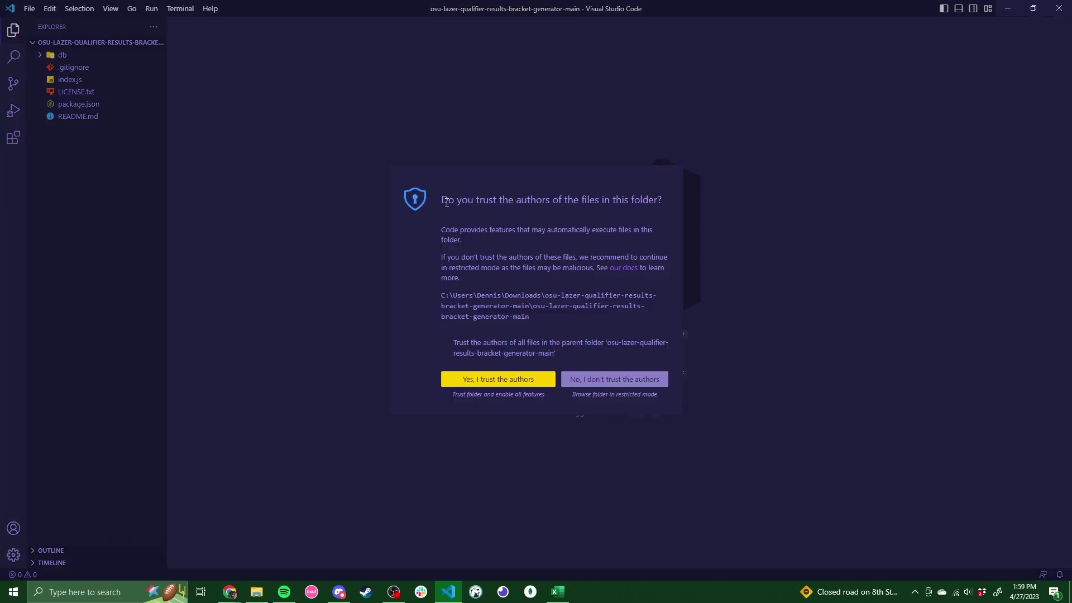
click(536, 382)
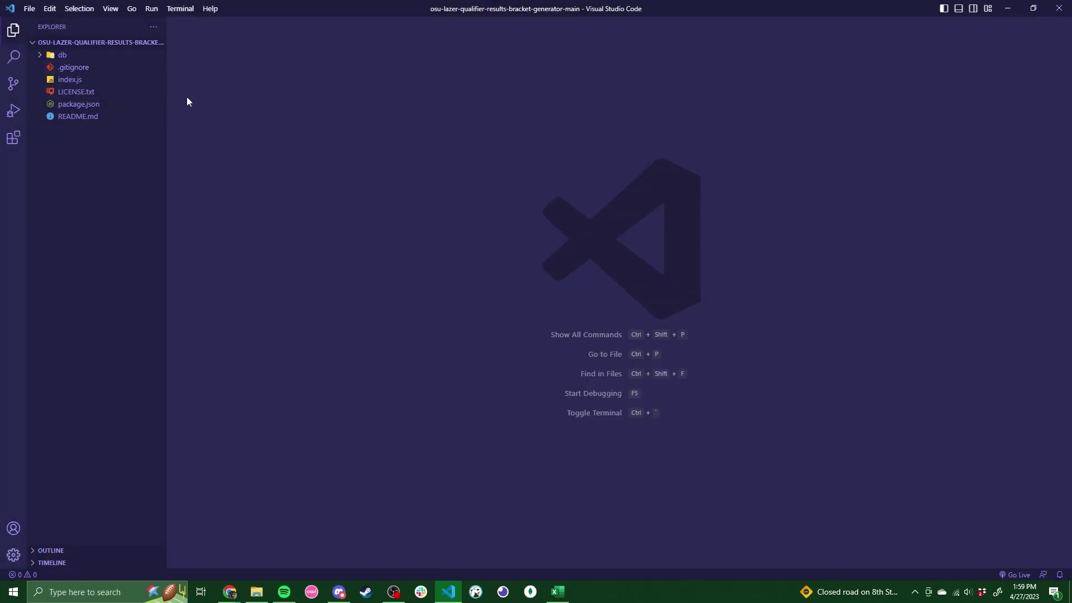
Check the README's terminal instructions in Chrome, and run npm i in a new Visual Studio Code terminal for the project.
key(alt+Tab)
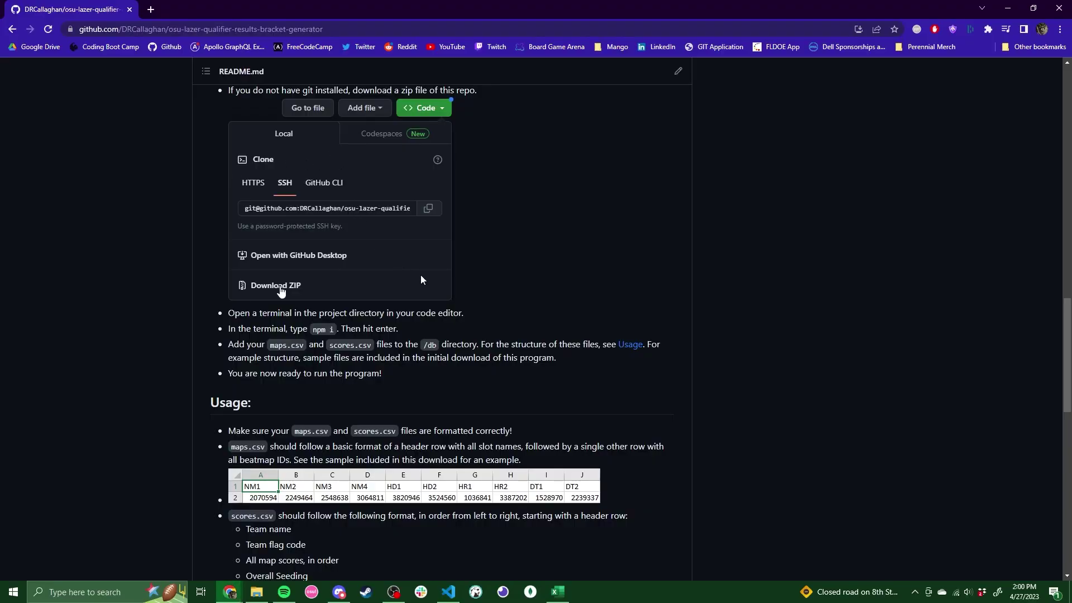
scroll(458, 282, down, 2)
scroll(500, 274, down, 1)
scroll(378, 276, up, 2)
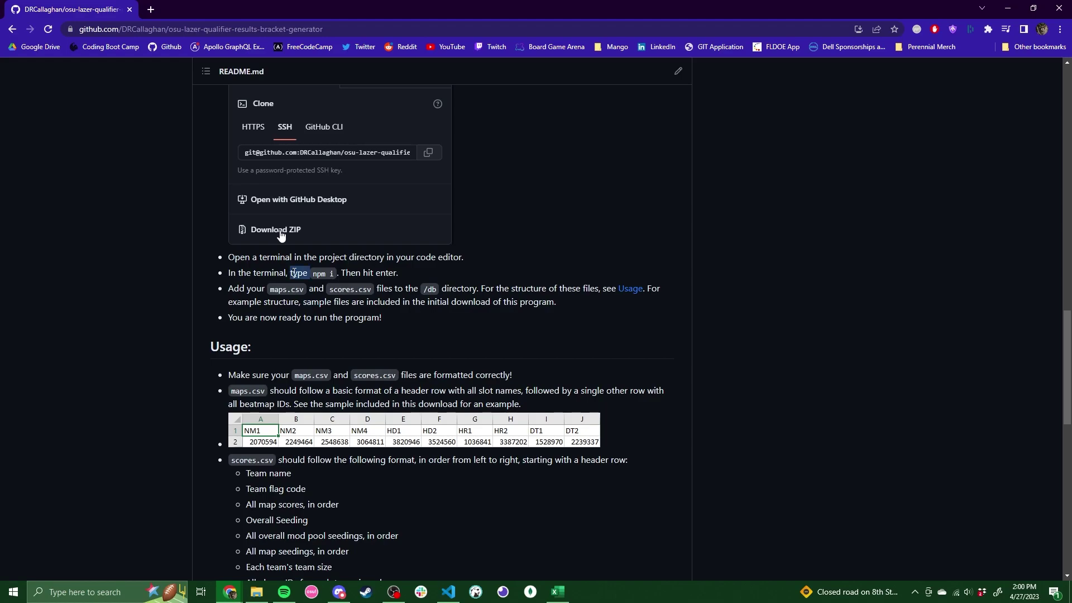
click(441, 595)
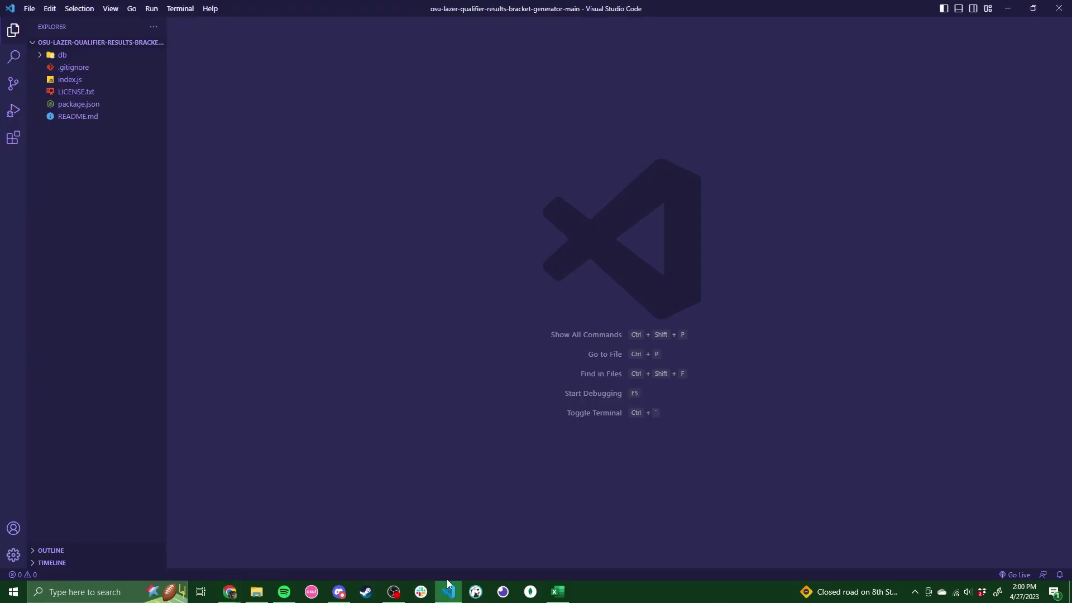
click(183, 12)
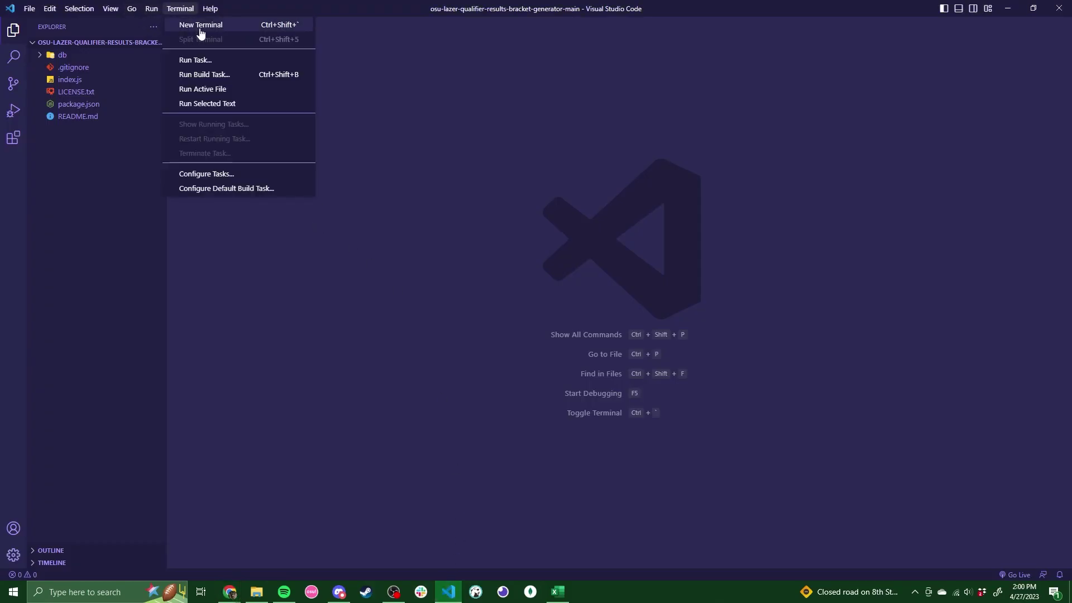
click(201, 28)
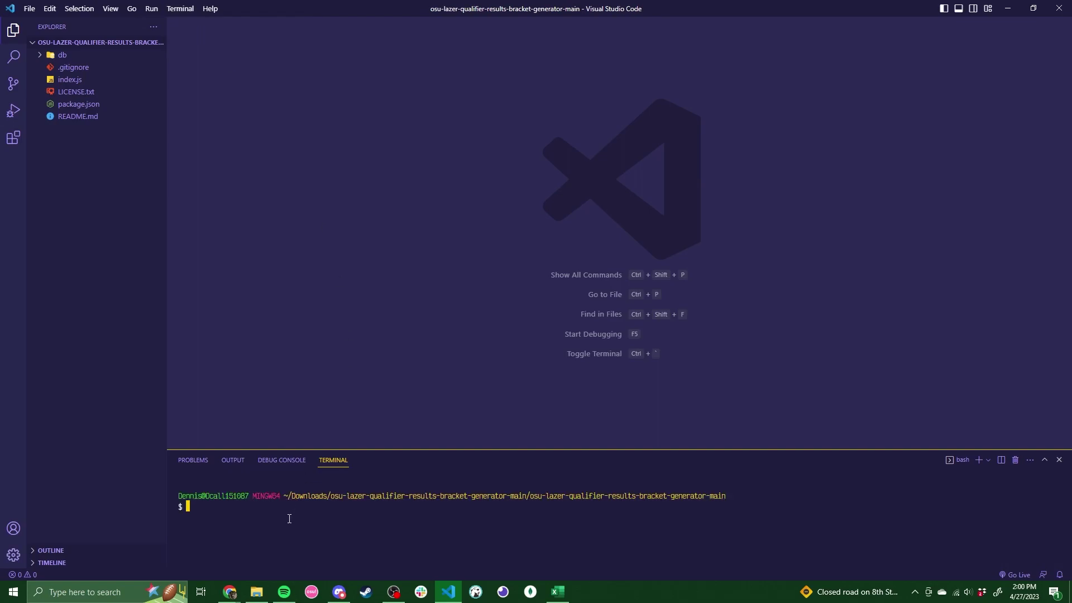
text(npm i)
key(Return)
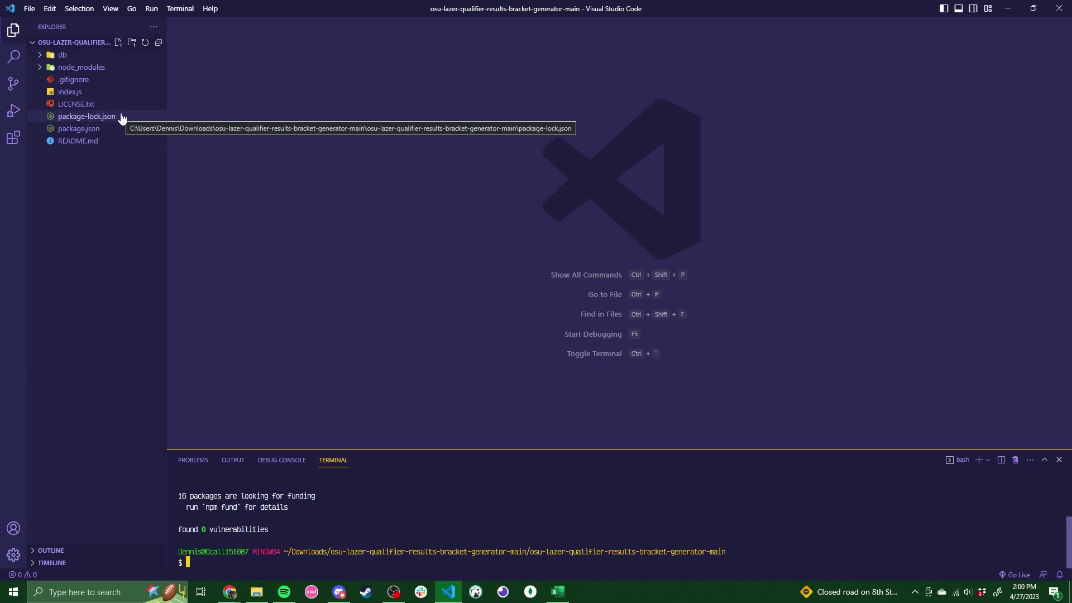
Expand the node_modules folder to examine the installed packages, and collapse it again.
click(101, 69)
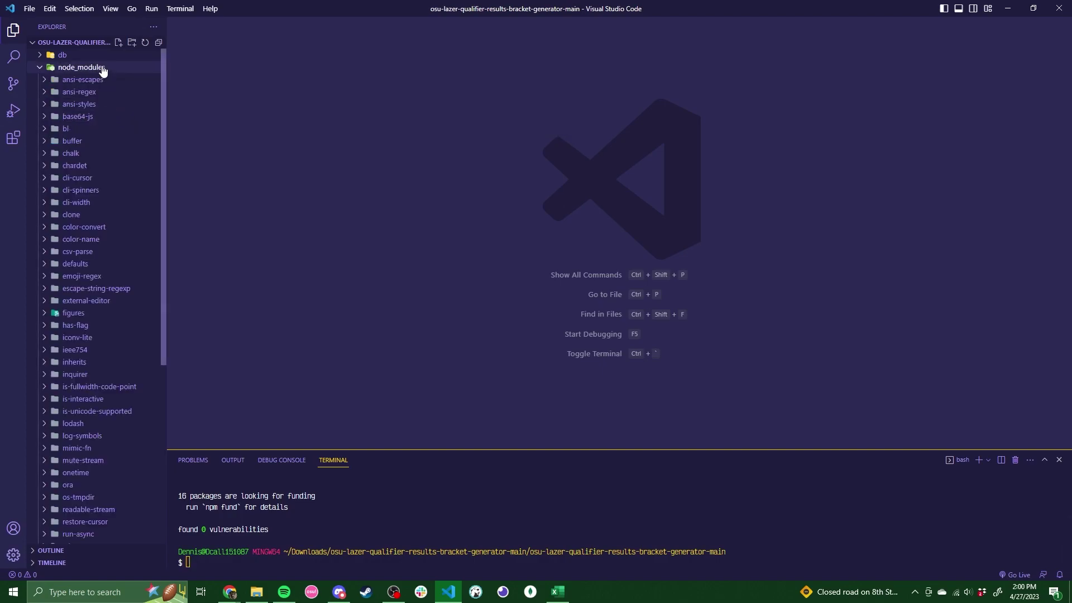
click(102, 69)
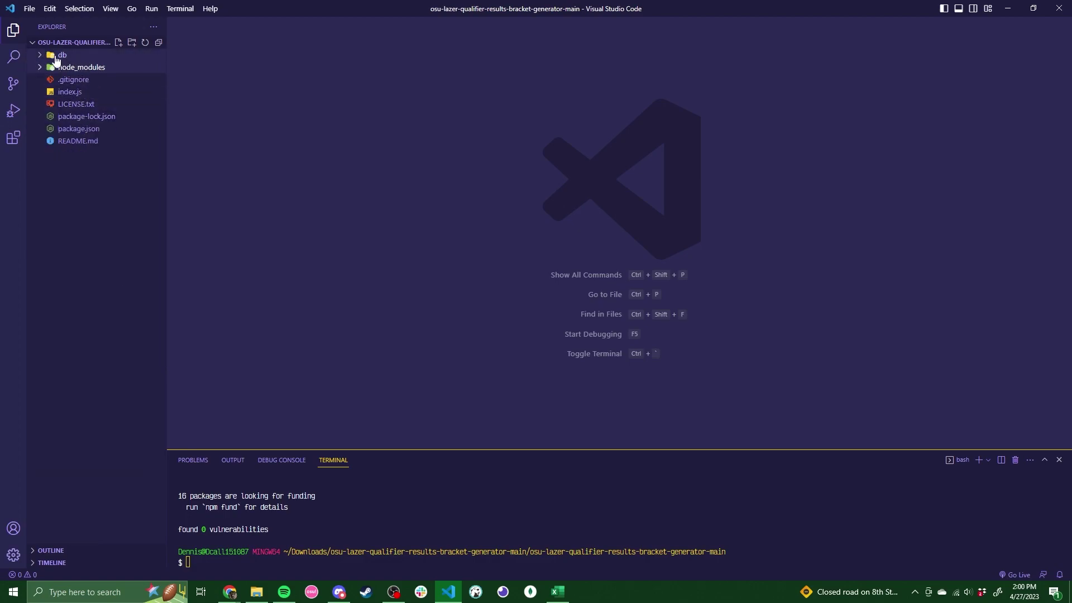
click(91, 69)
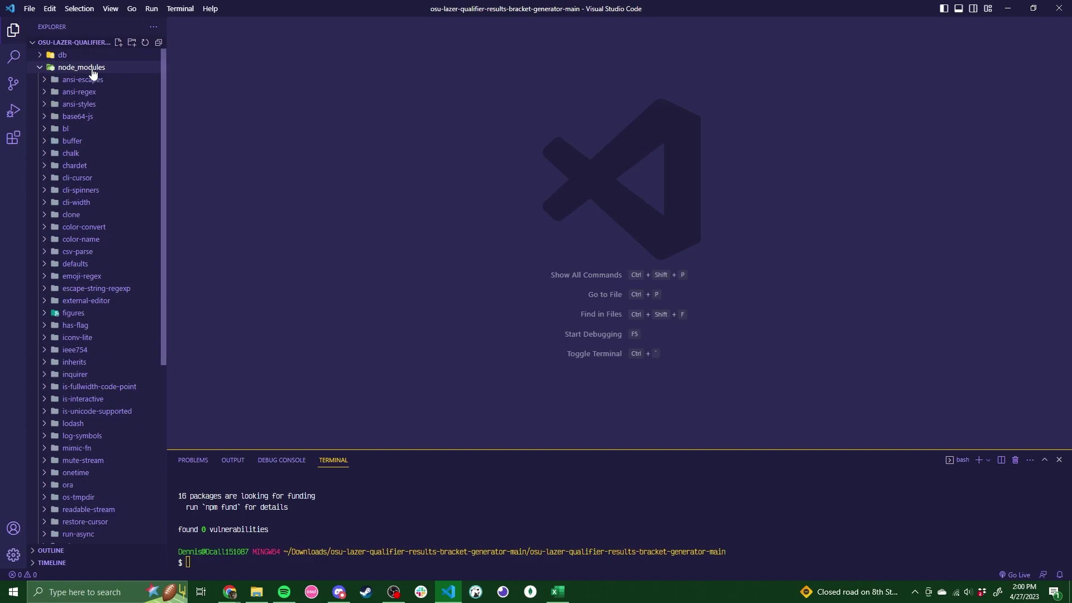
scroll(98, 310, down, 5)
scroll(103, 298, down, 2)
scroll(103, 295, up, 5)
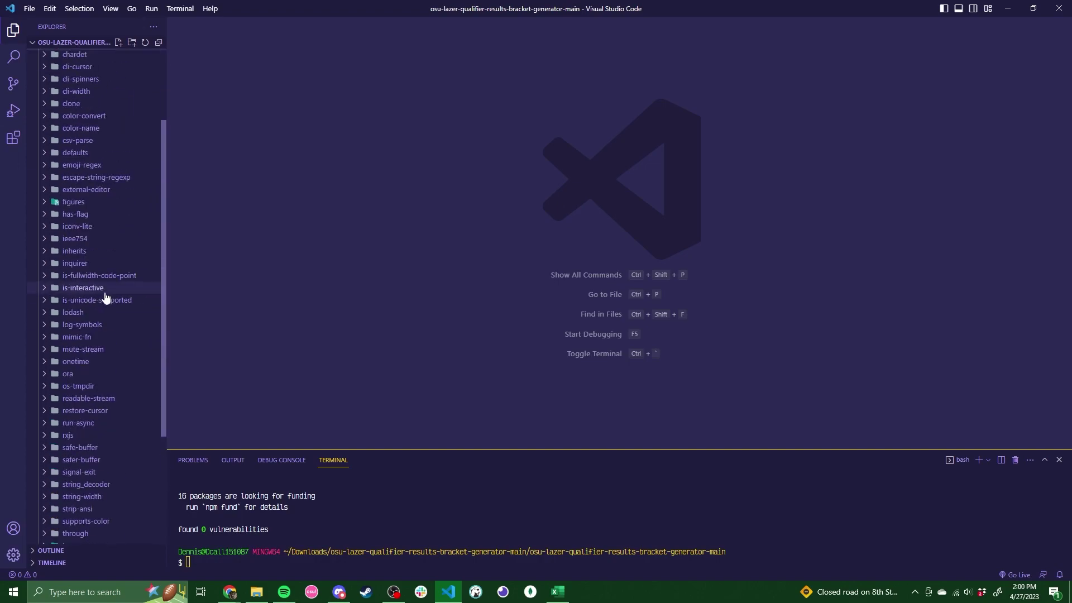
click(82, 67)
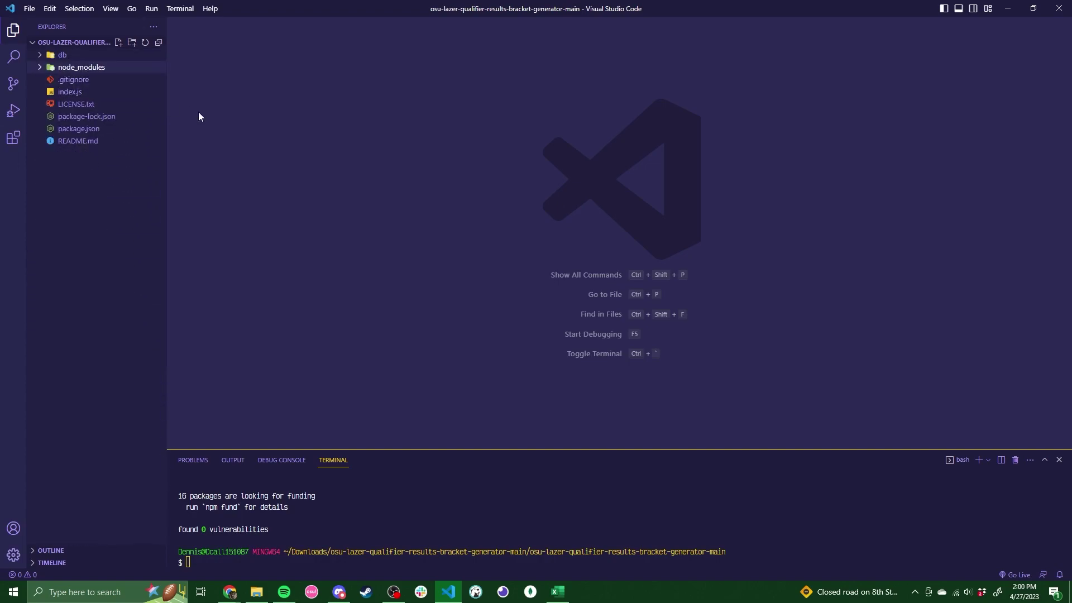
Check the README's CSV file requirement in Chrome, and view maps.SAMPLE.csv and scores.SAMPLE.csv from the db folder in Visual Studio Code.
key(alt+Tab)
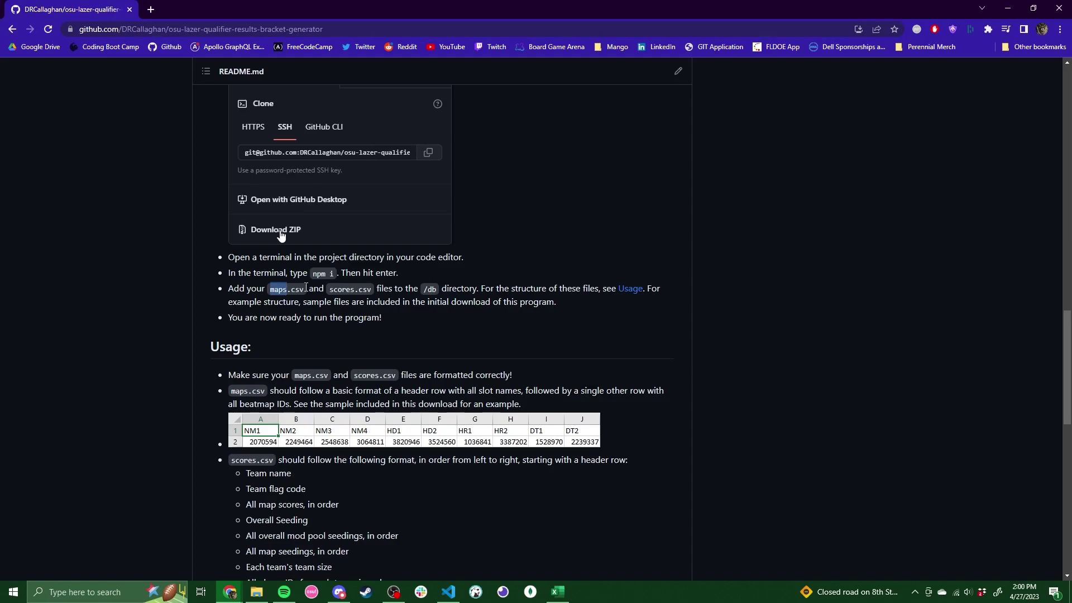
double_click(362, 289)
click(362, 288)
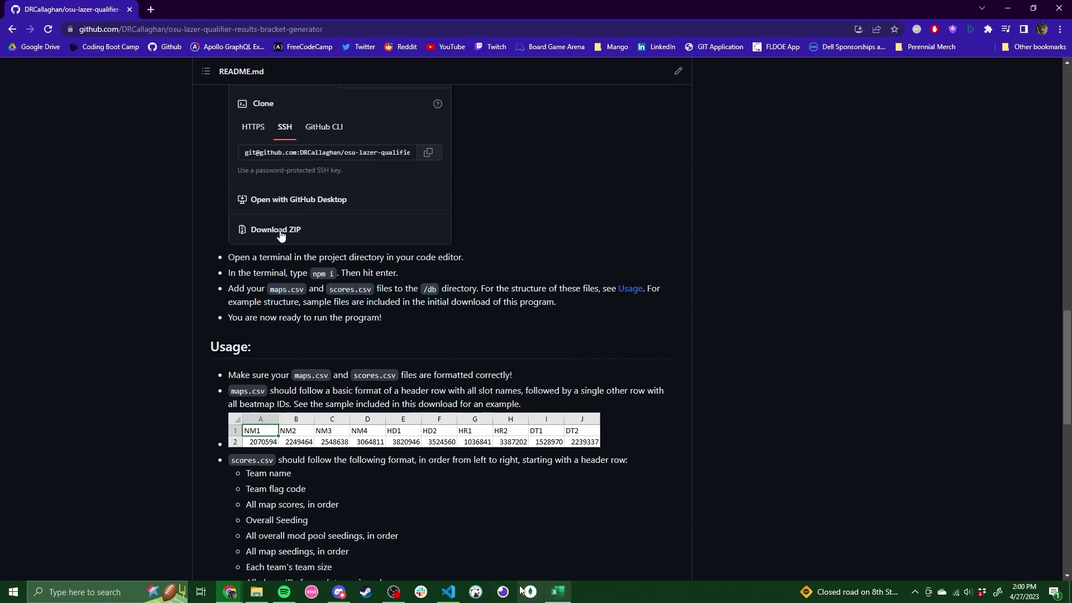
click(447, 591)
click(89, 56)
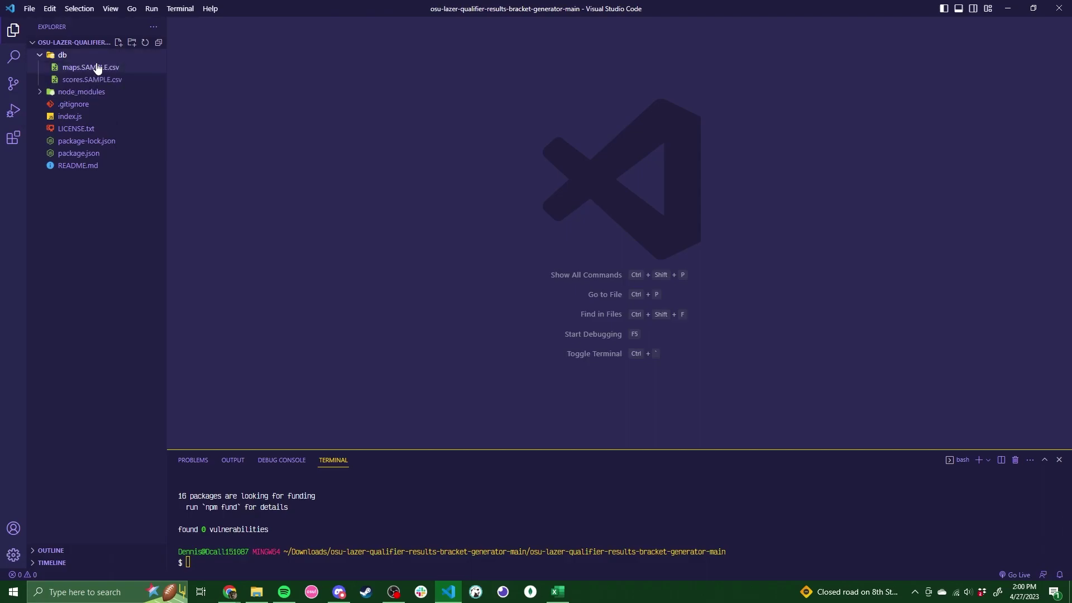
click(90, 67)
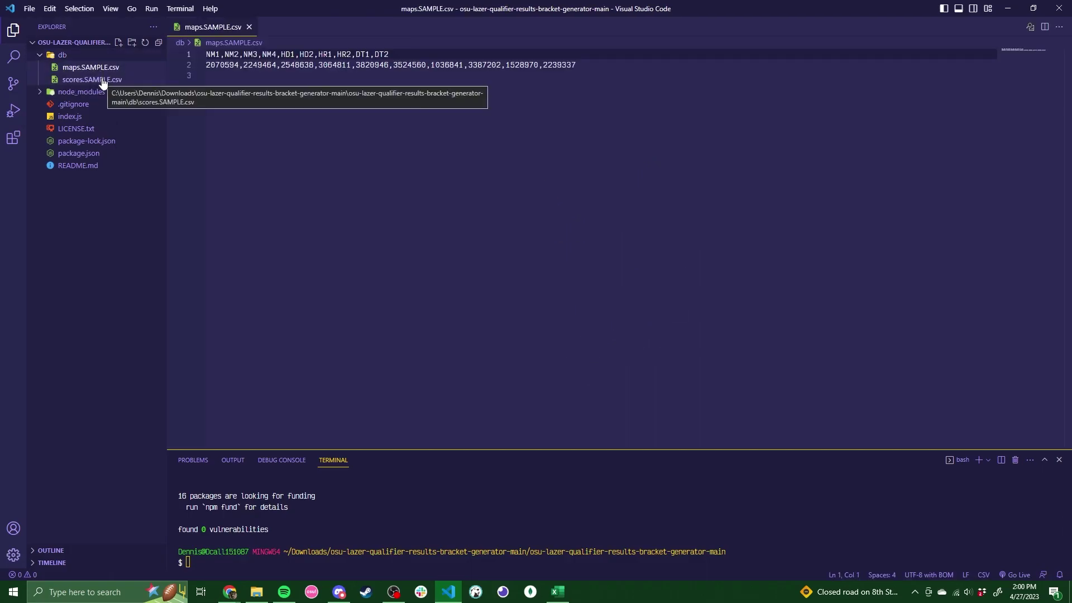
click(101, 81)
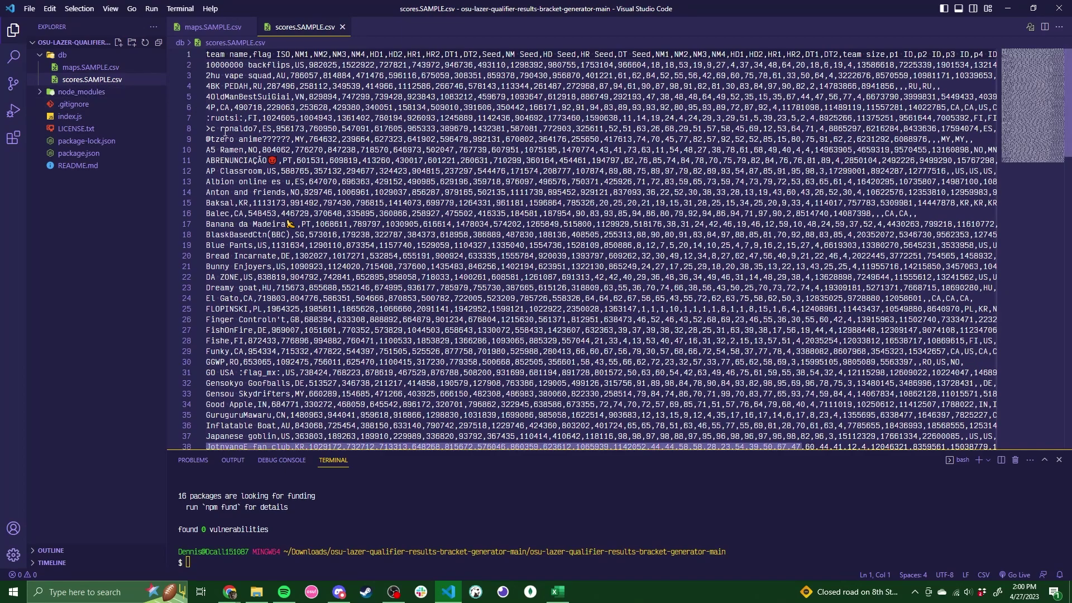
Rename maps.SAMPLE.csv as maps.csv and scores.SAMPLE.csv as scores.csv in the db folder.
right_click(85, 71)
click(111, 268)
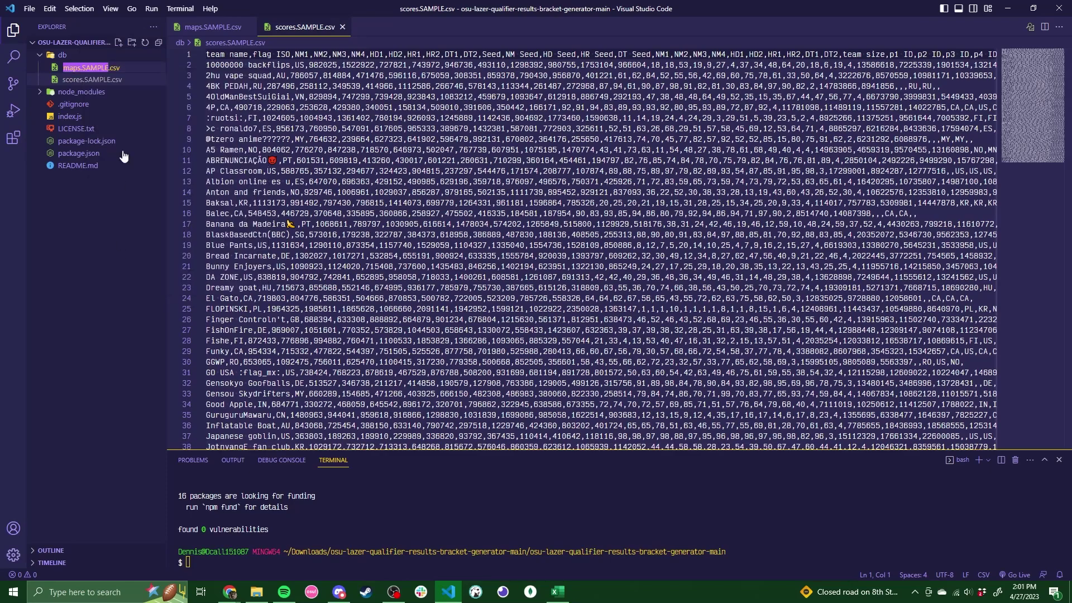
text(maps)
key(Return)
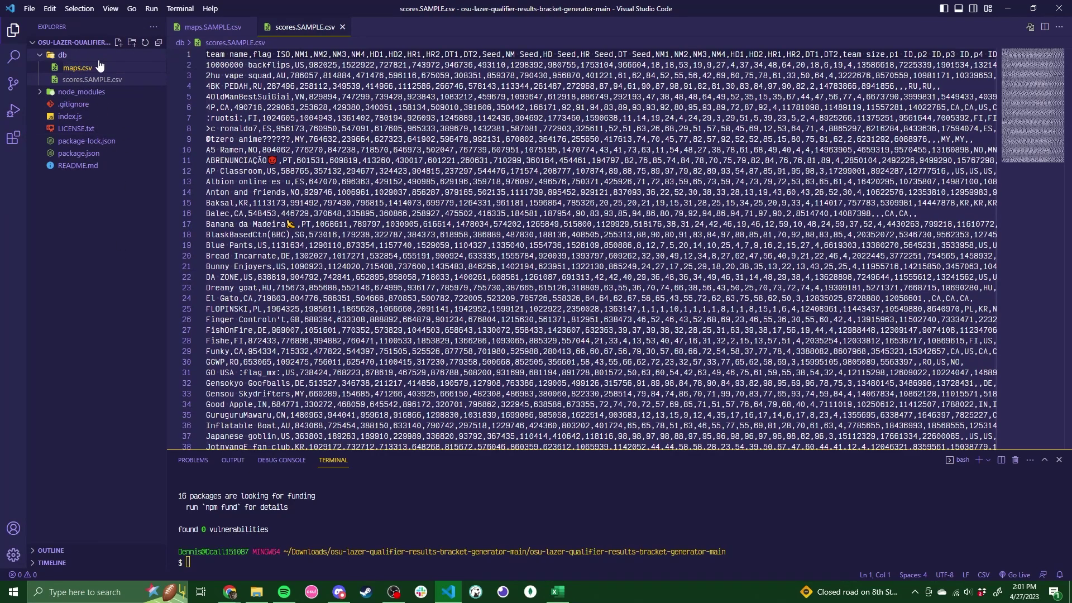
right_click(88, 82)
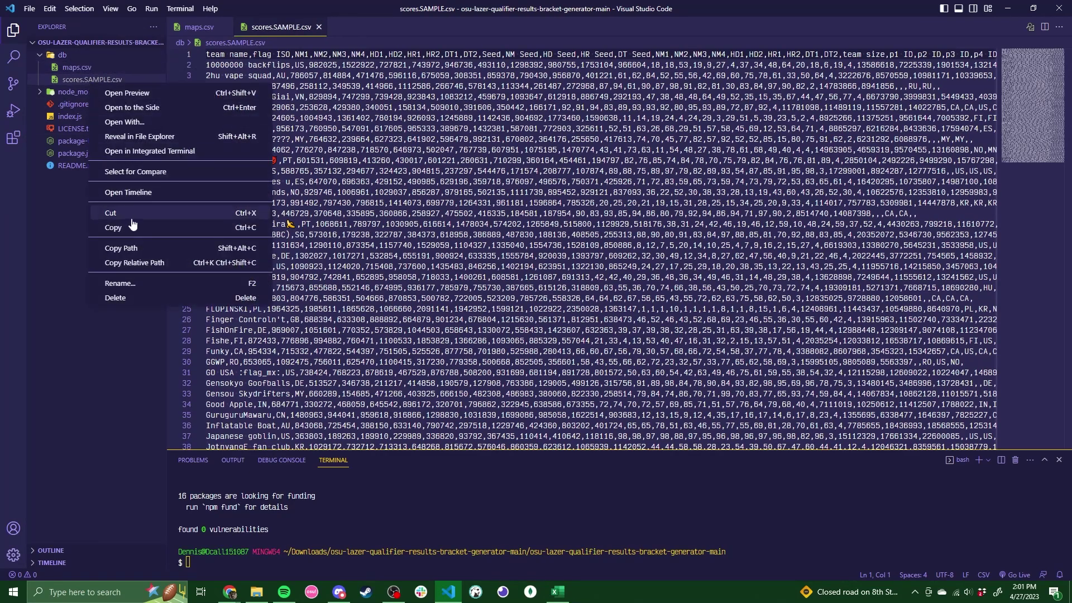
click(119, 283)
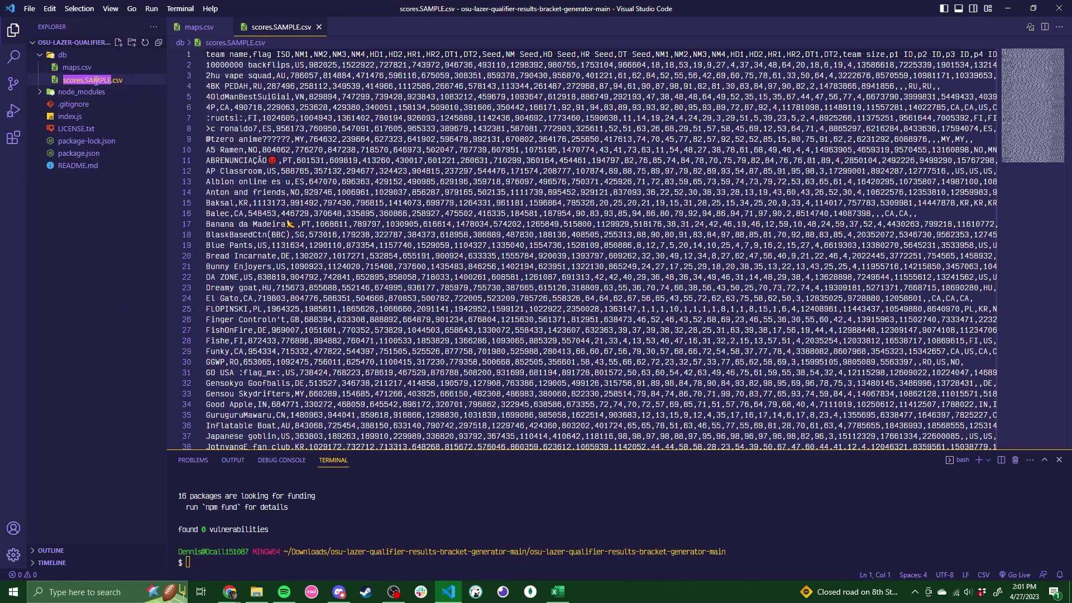
text(scores)
key(Return)
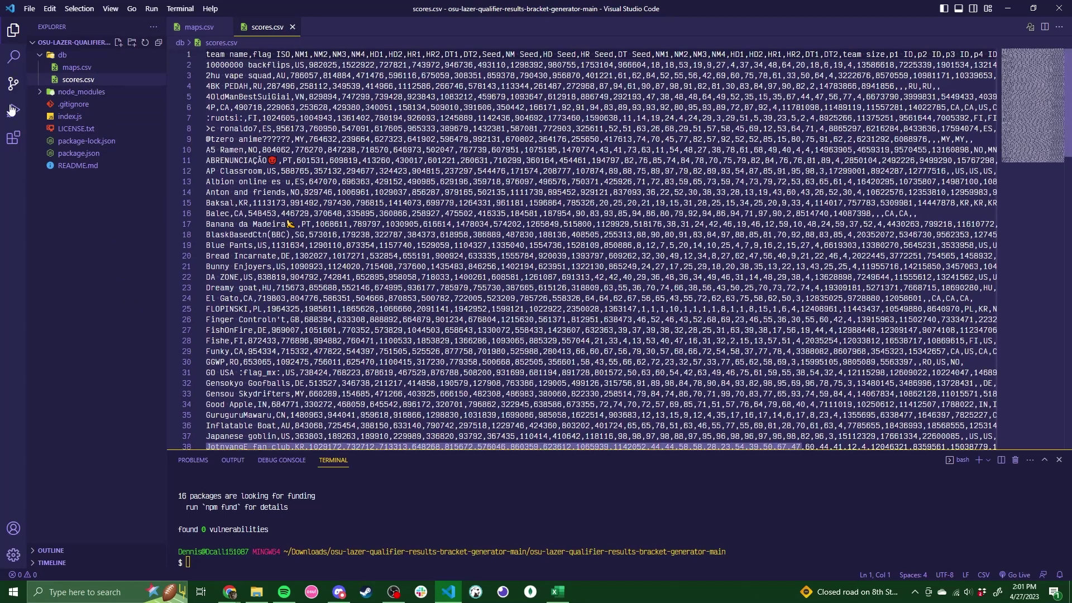
Close the open scores.csv and maps.csv files and collapse the db folder.
click(293, 27)
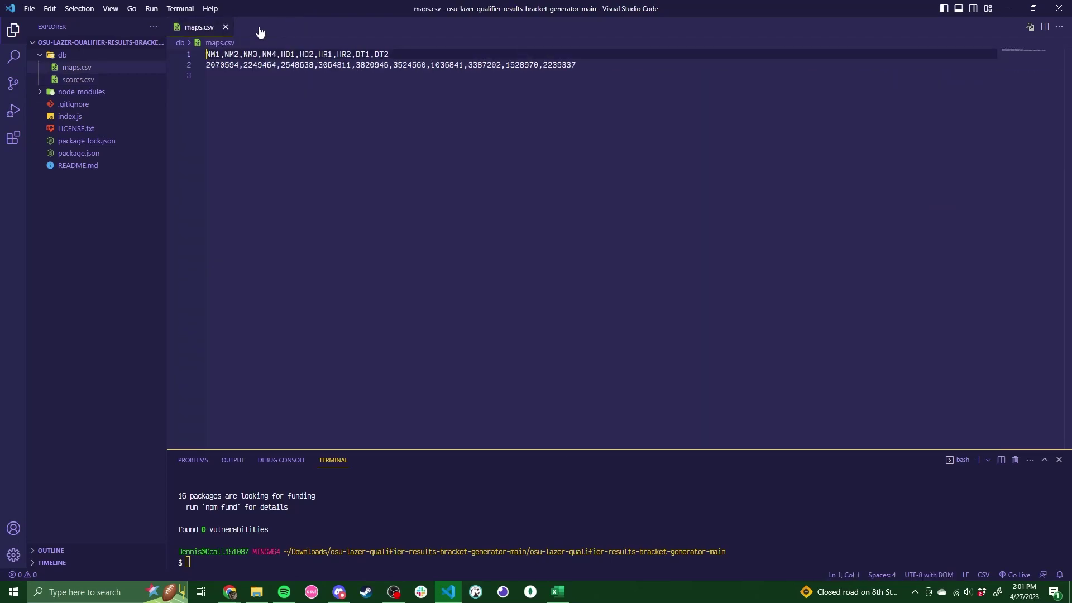
click(223, 27)
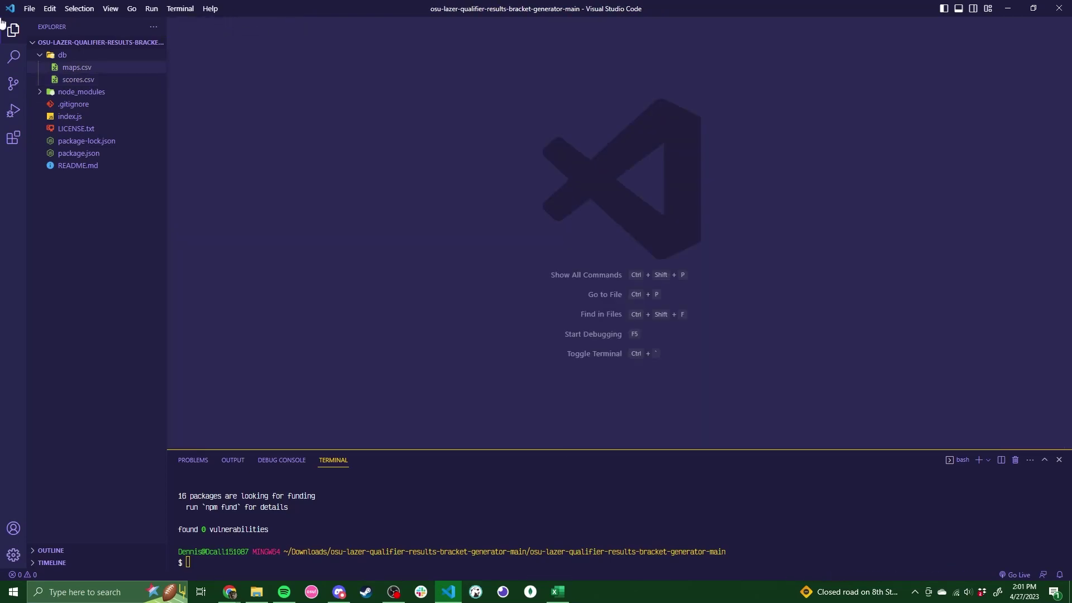
click(75, 55)
Switch to Chrome and examine the README's Usage section for the maps.csv and scores.csv formats, including the full-size scores sample image.
key(alt+Tab)
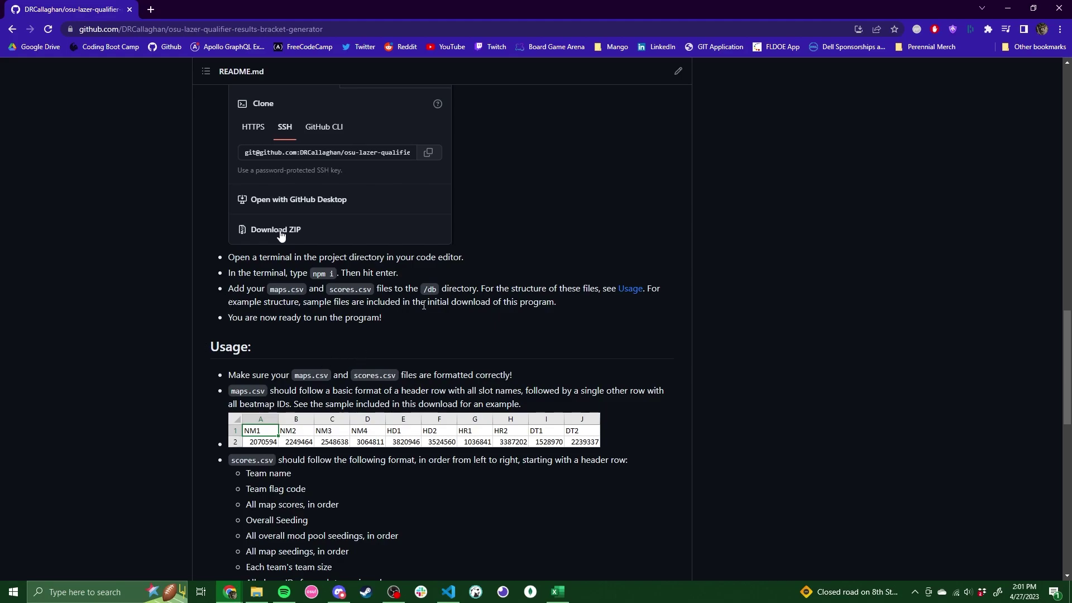
scroll(451, 297, down, 2)
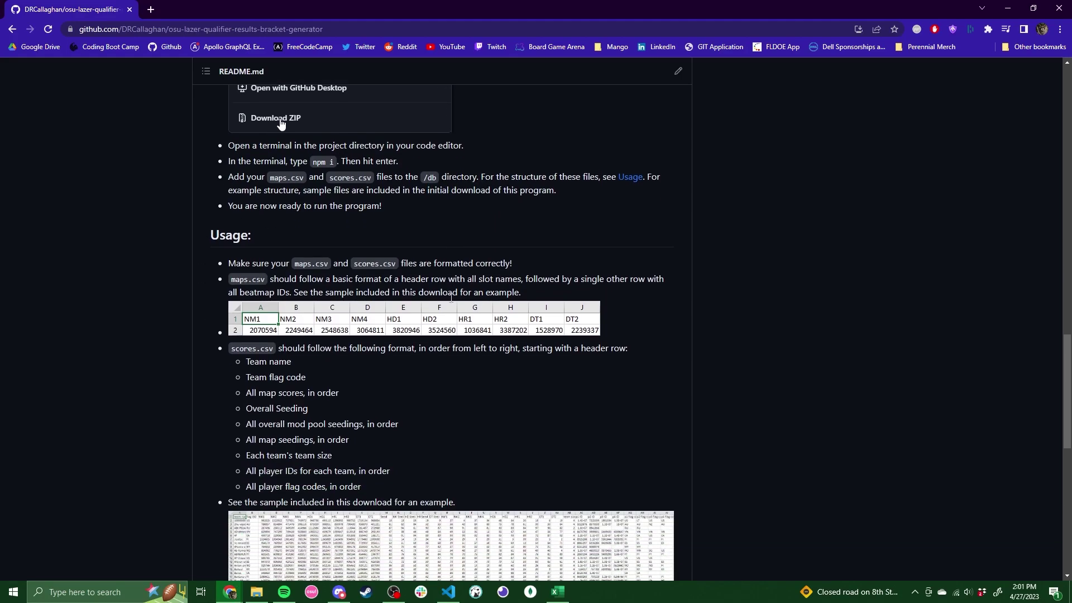
scroll(304, 179, down, 2)
drag(331, 152, 322, 155)
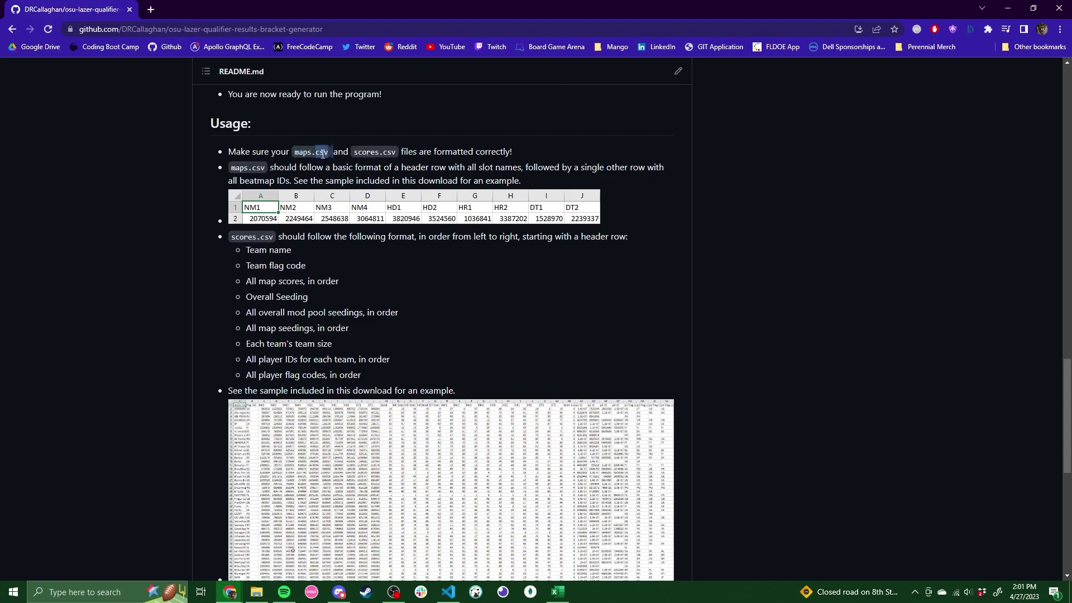
double_click(366, 152)
double_click(389, 152)
click(441, 152)
scroll(353, 310, down, 3)
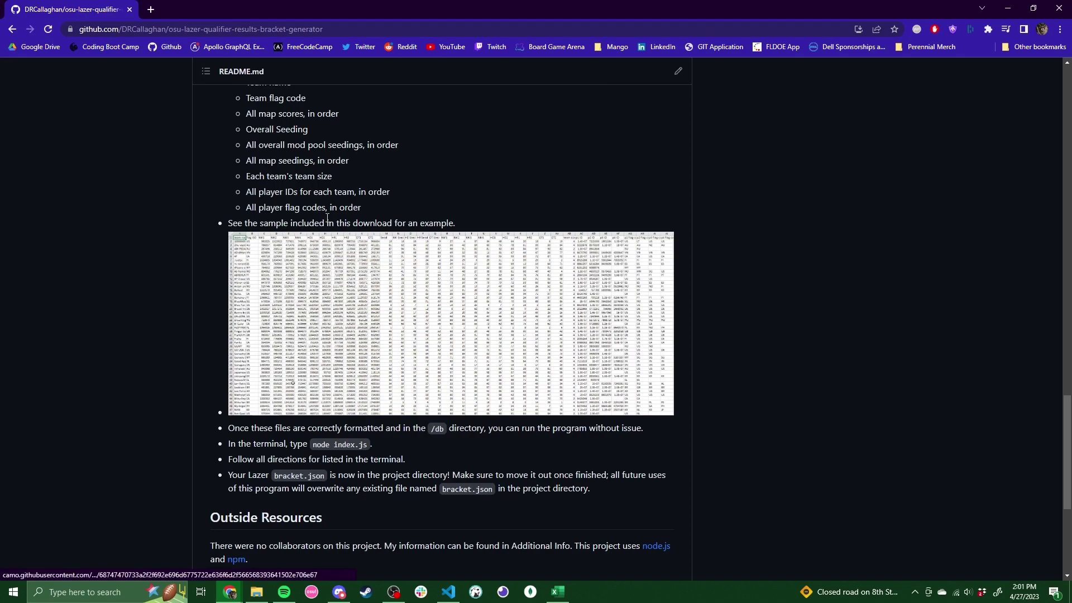
click(411, 297)
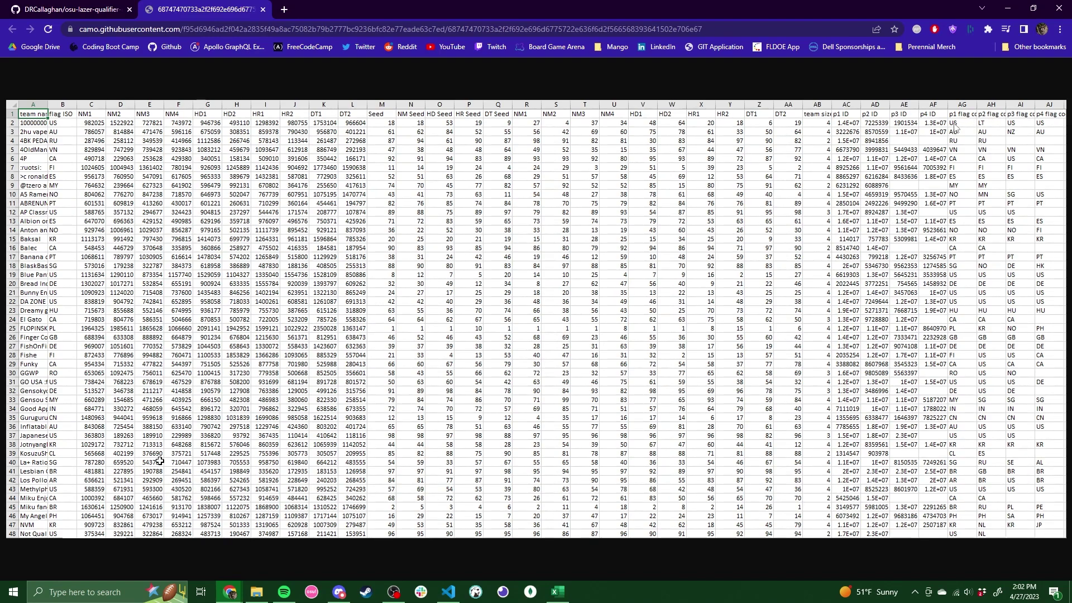
click(64, 5)
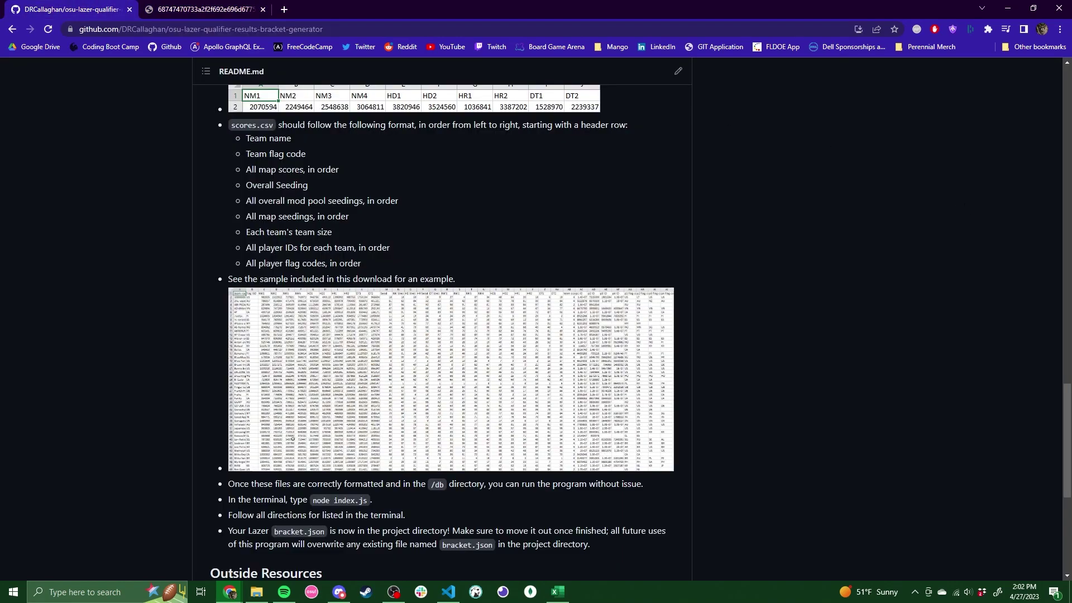
Review the README's Usage section for the CSV formats and the instructions on running the program and handling bracket.json.
click(557, 591)
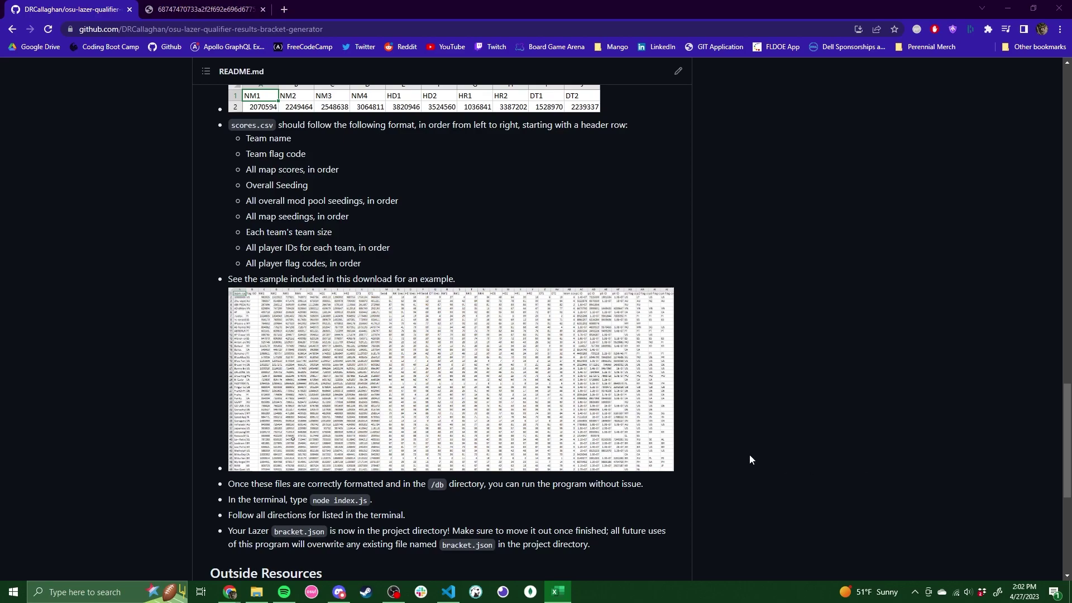
click(845, 379)
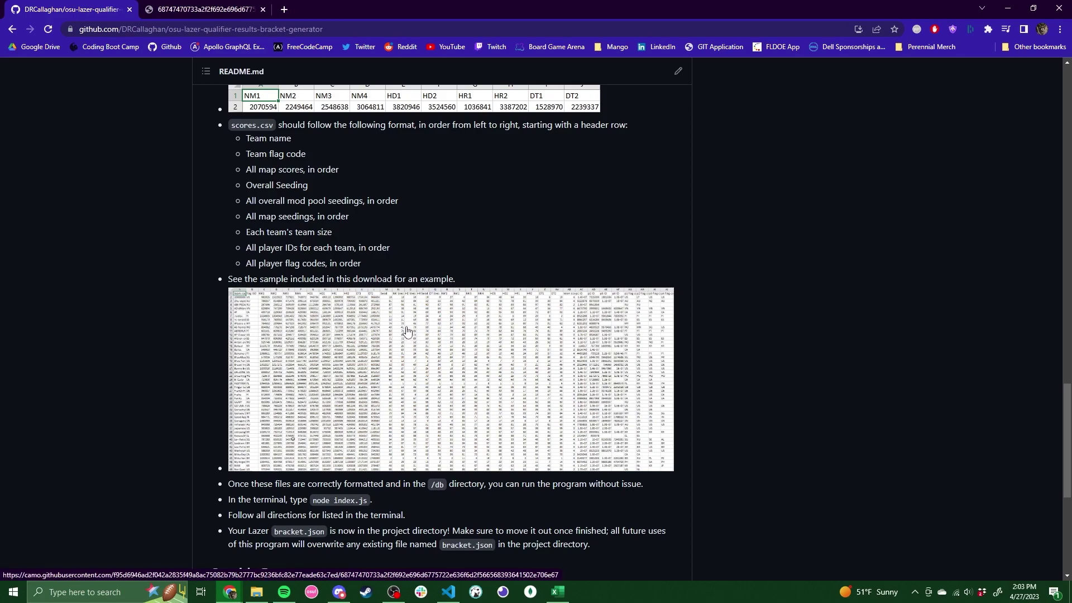
scroll(407, 330, down, 1)
scroll(407, 330, down, 1)
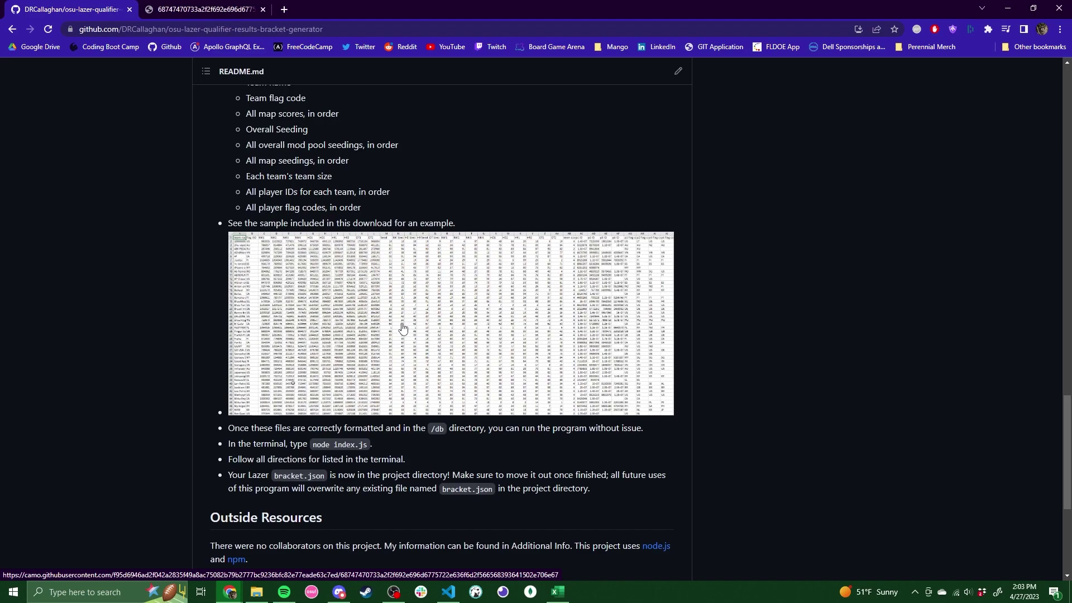
scroll(401, 327, up, 4)
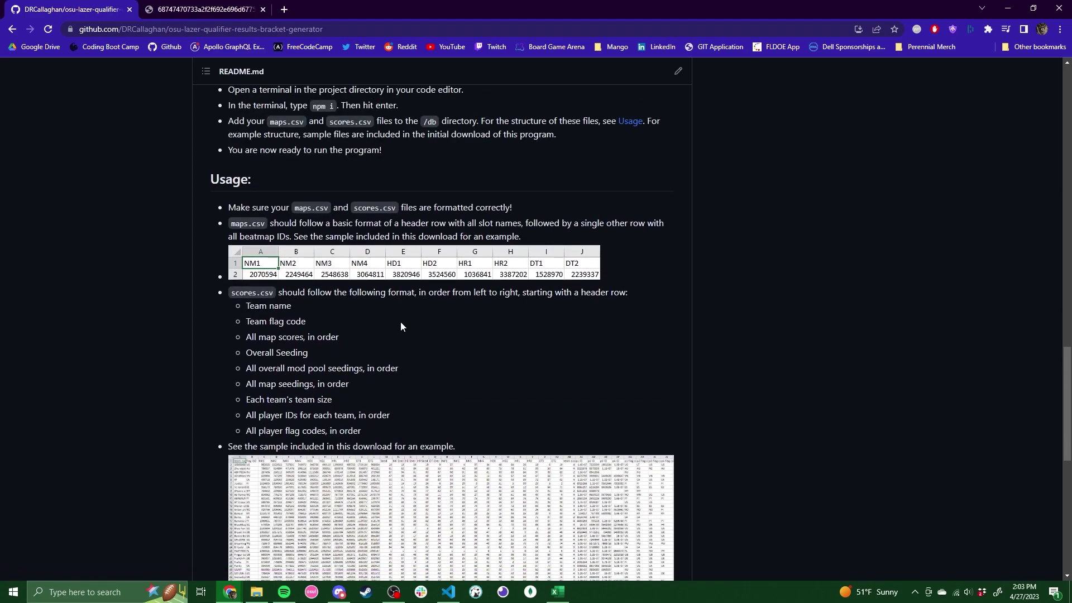
scroll(399, 326, down, 2)
scroll(399, 326, down, 4)
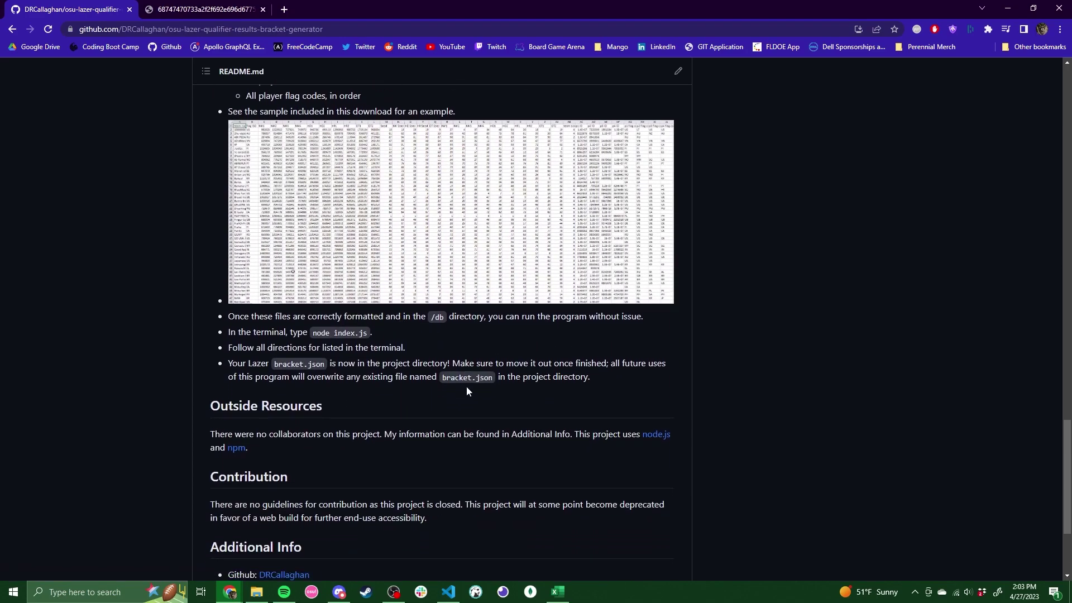
Copy the command node index.js from the README and run it in the Visual Studio Code terminal.
drag(315, 333, 367, 334)
key(ctrl+c)
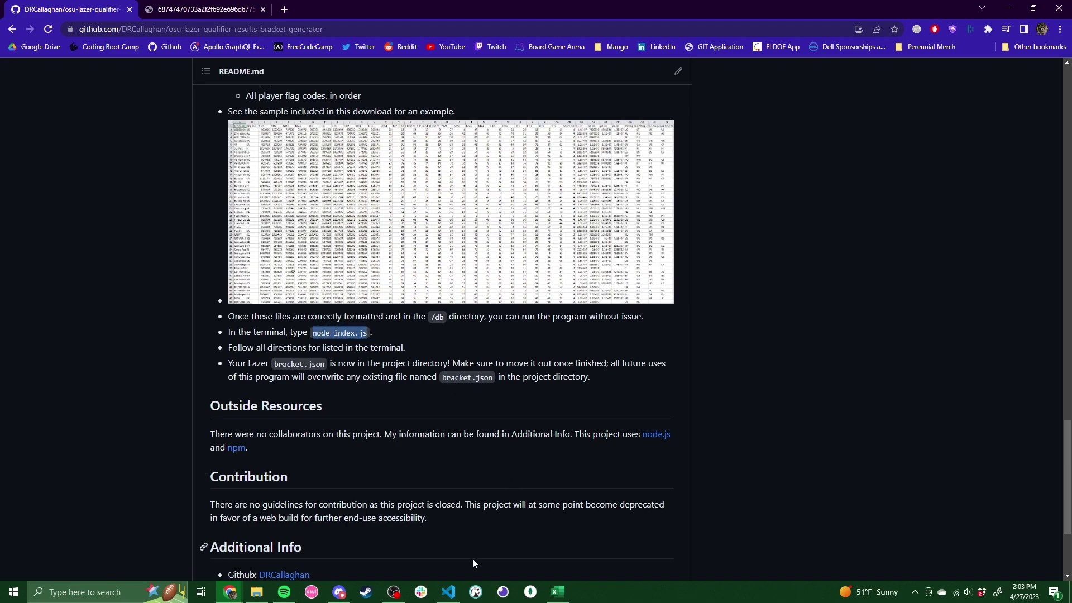
click(448, 592)
key(ctrl+v)
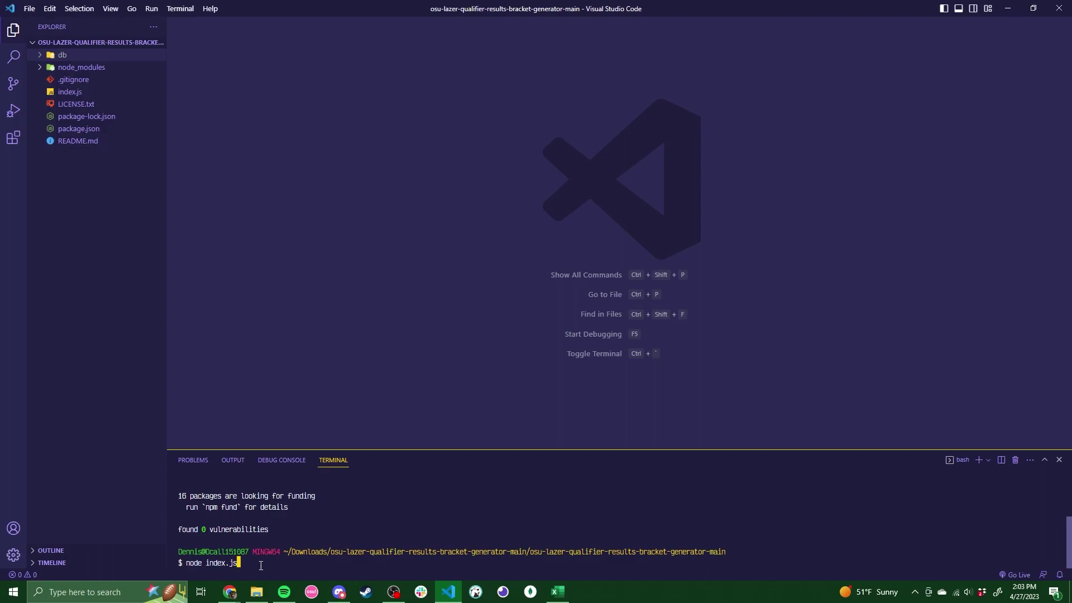
key(Return)
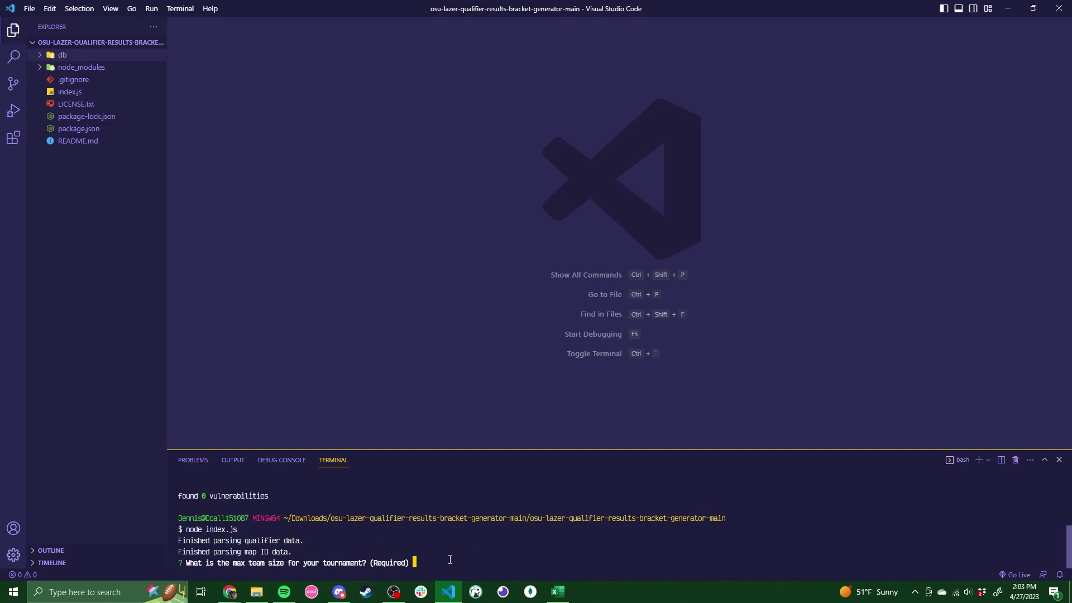
Answer the generator's prompts with max team size 4, mod pools "nm,hd,hr, dt" and pool lengths "4, 2, 2,2".
text(4)
key(Return)
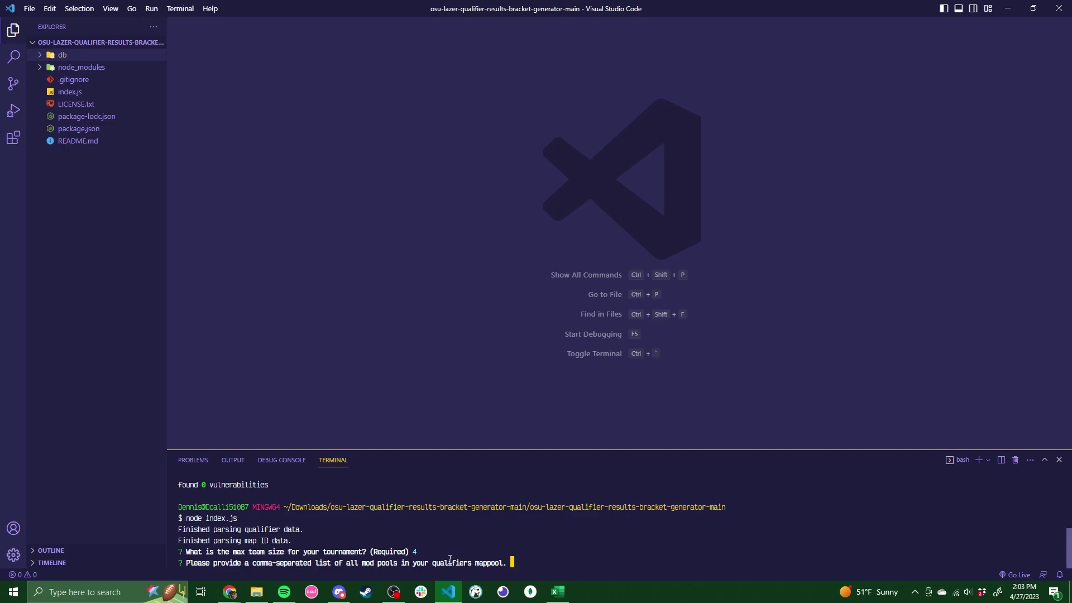
text(nm,hd,hr, dt)
key(Return)
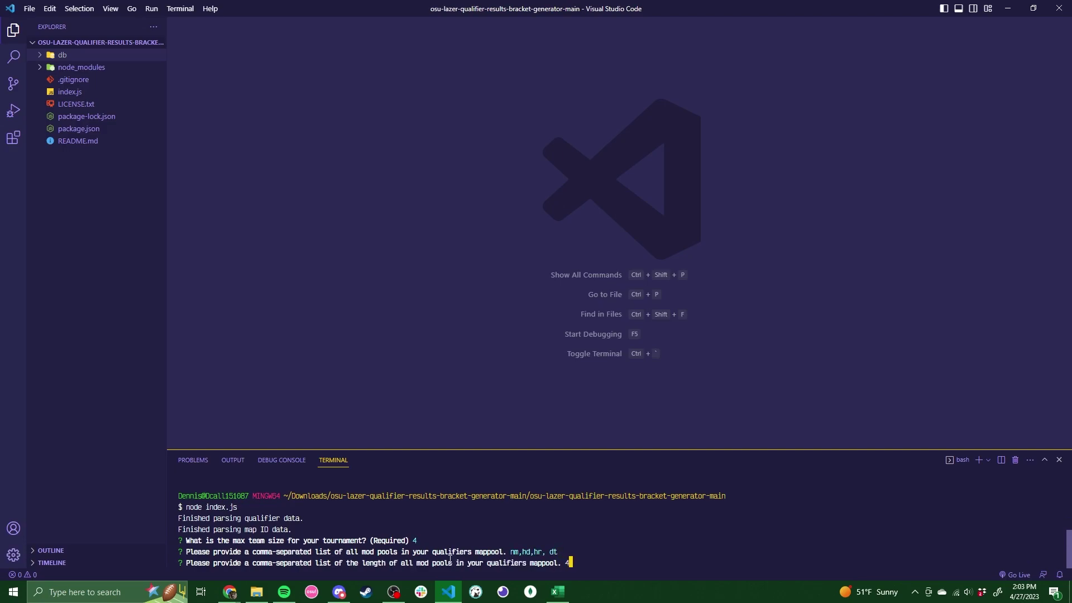
text(, 2, 2,2)
key(Return)
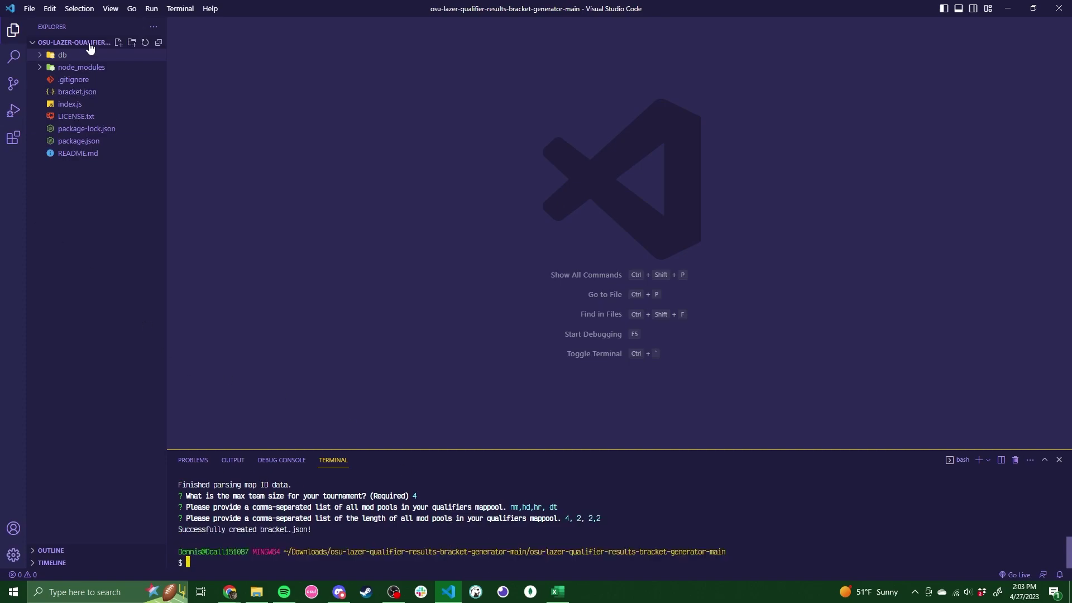
Open the generated bracket.json and inspect the last team's player entries at the end of the file.
click(74, 92)
click(464, 193)
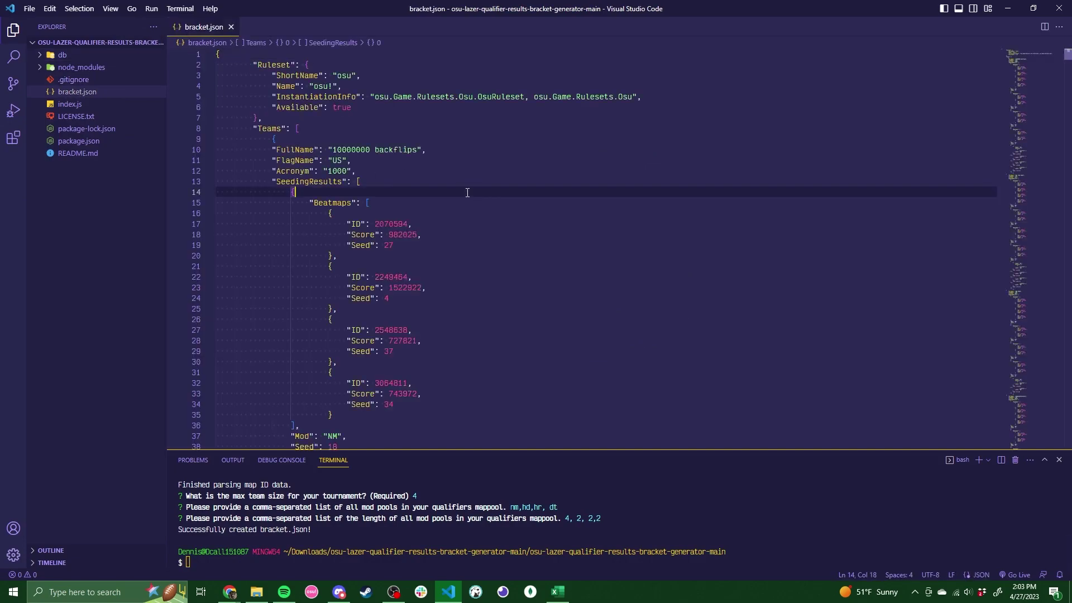
key(ctrl+End)
click(547, 198)
scroll(398, 269, up, 5)
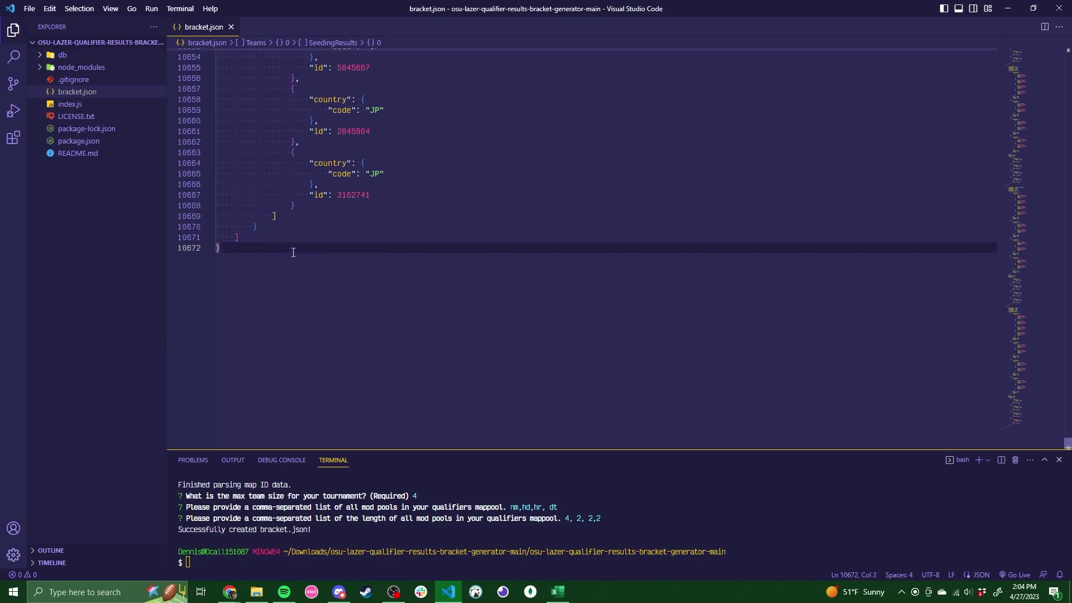
scroll(390, 266, up, 3)
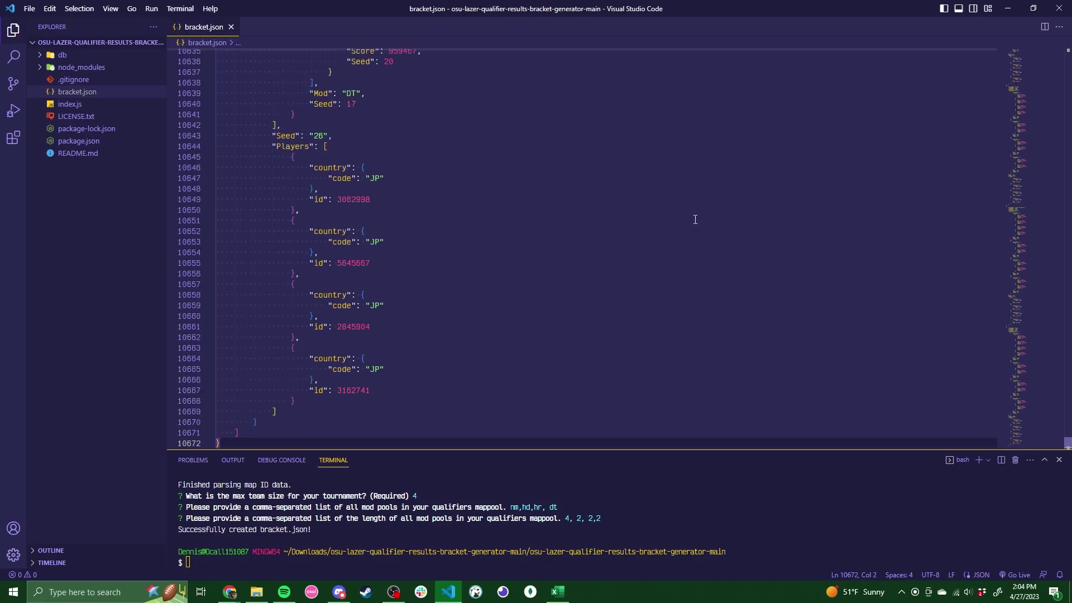
drag(1066, 442, 1064, 51)
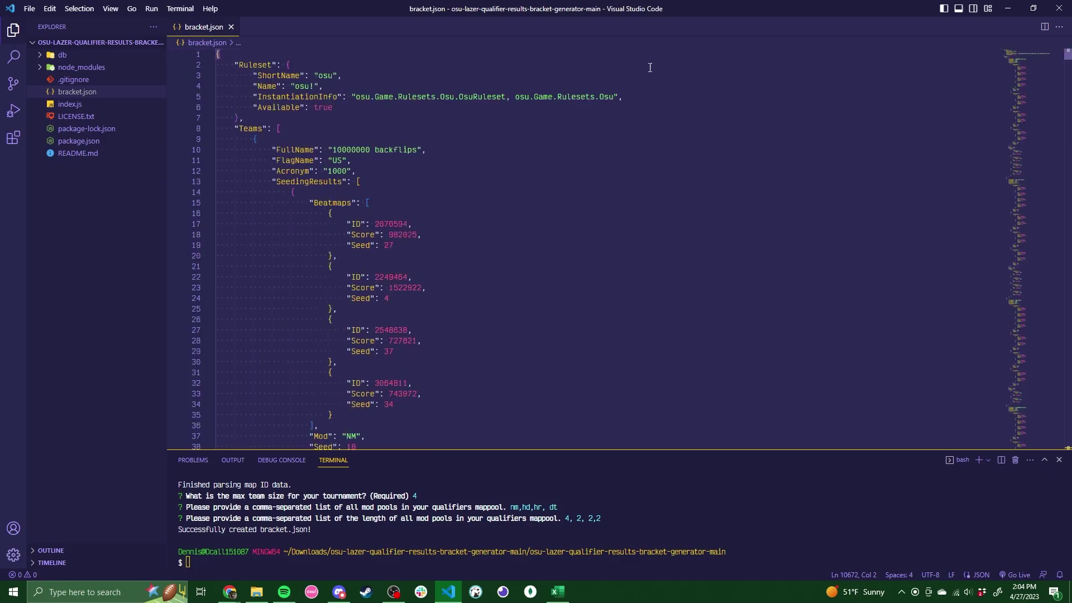
Examine the first team's beatmap scores and seeds in bracket.json for each mod pool, down to its player list.
scroll(469, 200, down, 1)
scroll(466, 203, down, 1)
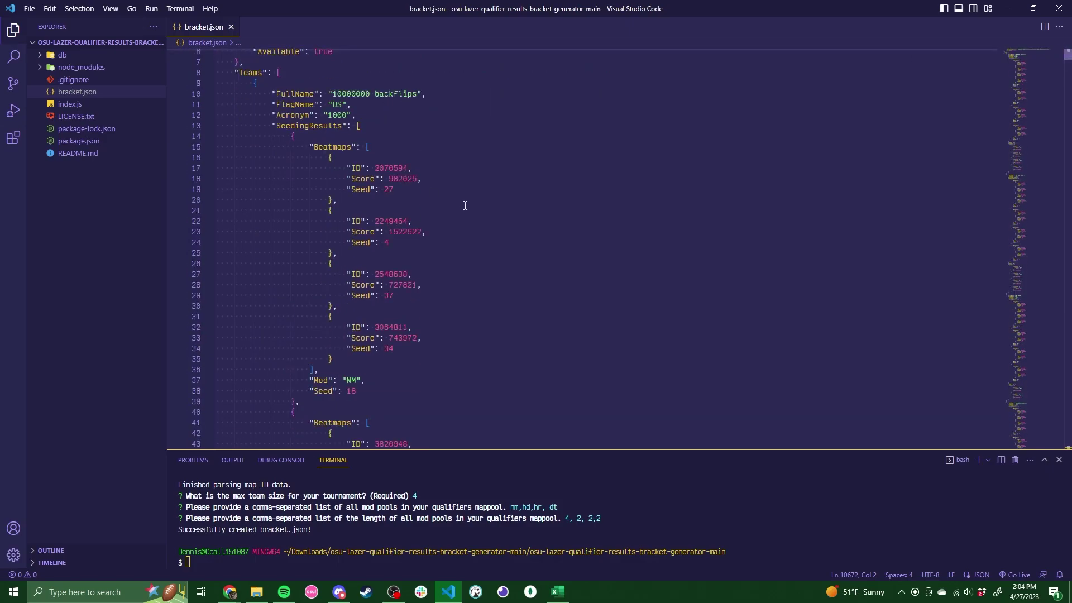
scroll(469, 204, down, 1)
scroll(478, 168, down, 1)
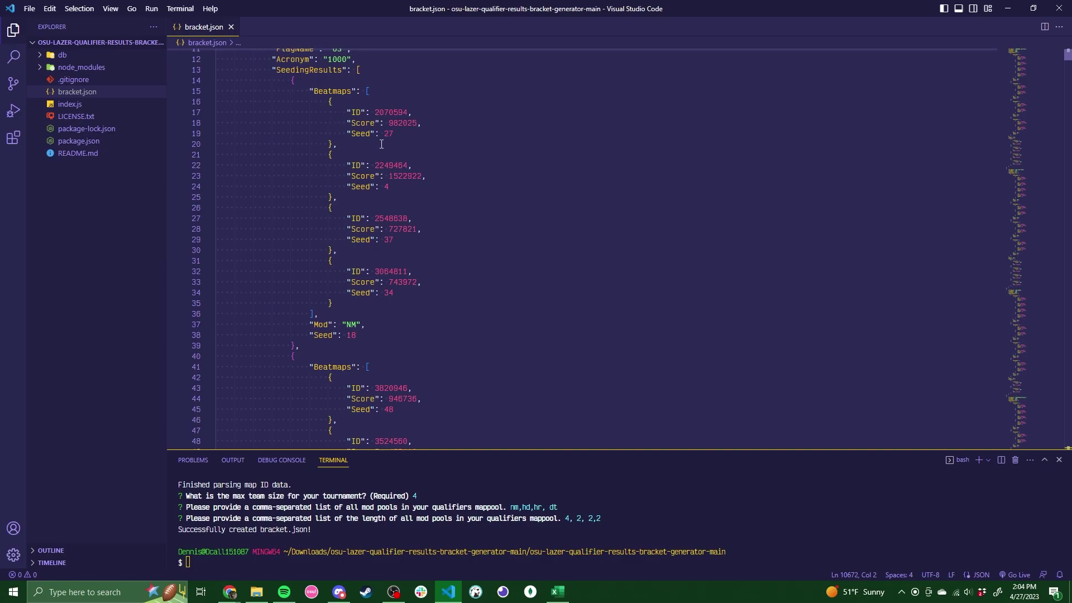
scroll(393, 227, down, 2)
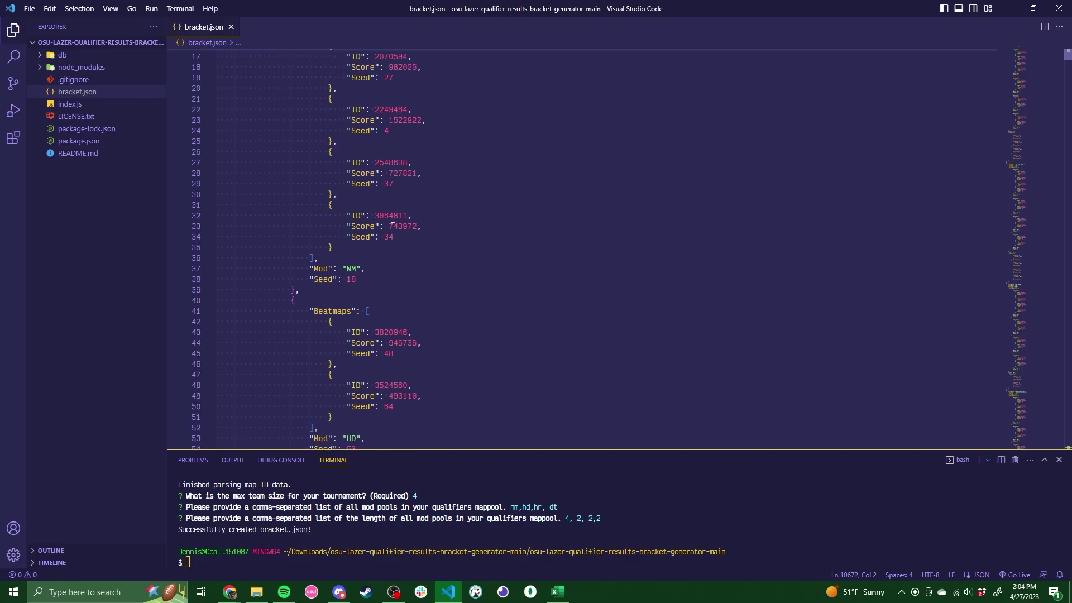
double_click(348, 270)
scroll(434, 292, down, 3)
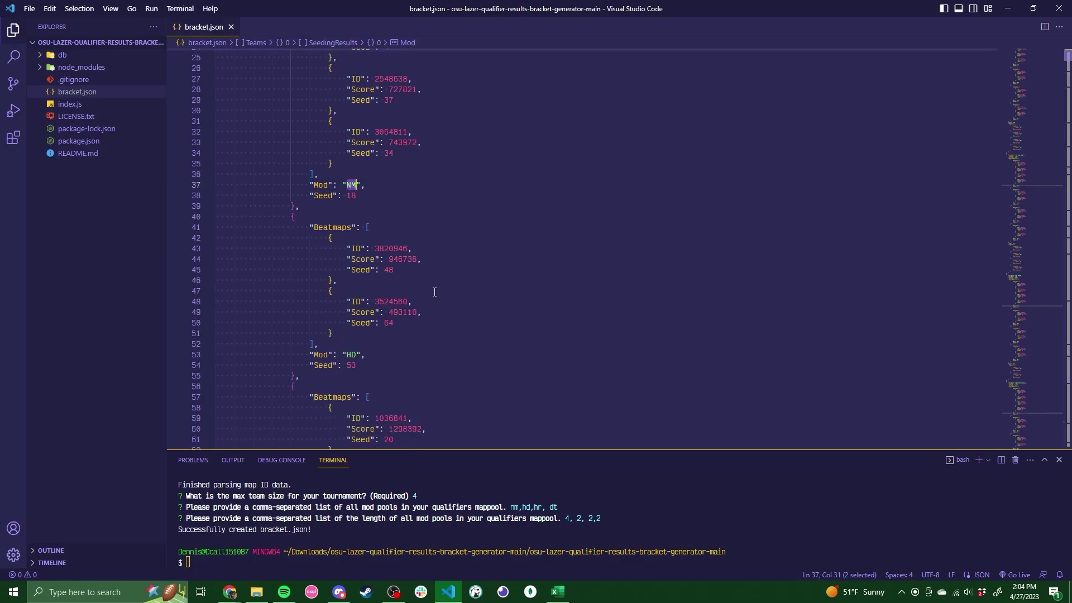
double_click(351, 355)
scroll(431, 344, down, 5)
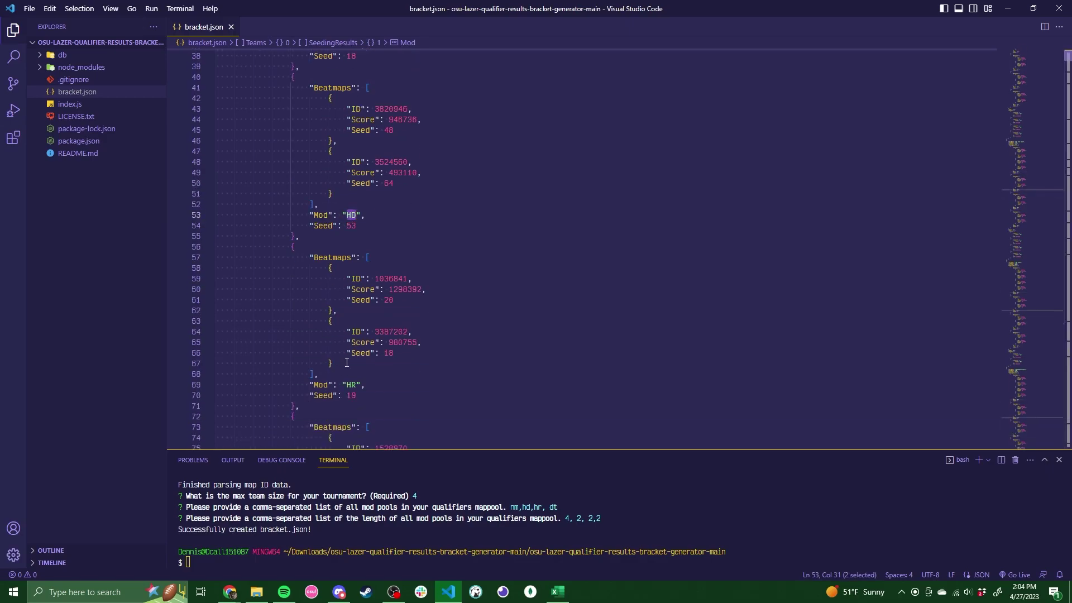
click(353, 363)
scroll(435, 357, down, 10)
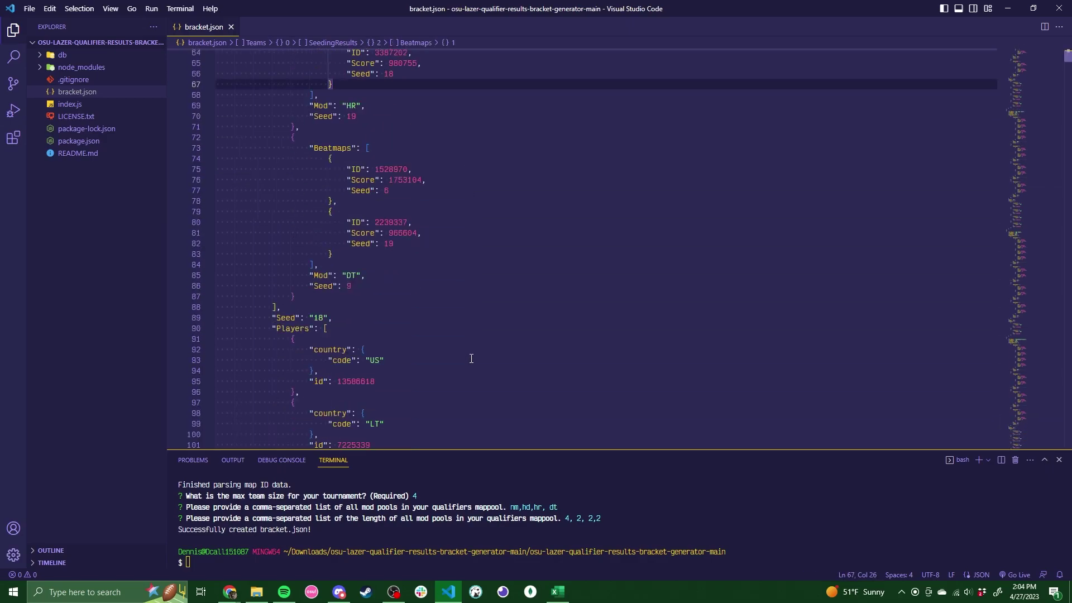
Switch to File Explorer, go to the 2HT3 folder inside osu's tournaments folder, and delete its existing bracket.json.
click(256, 591)
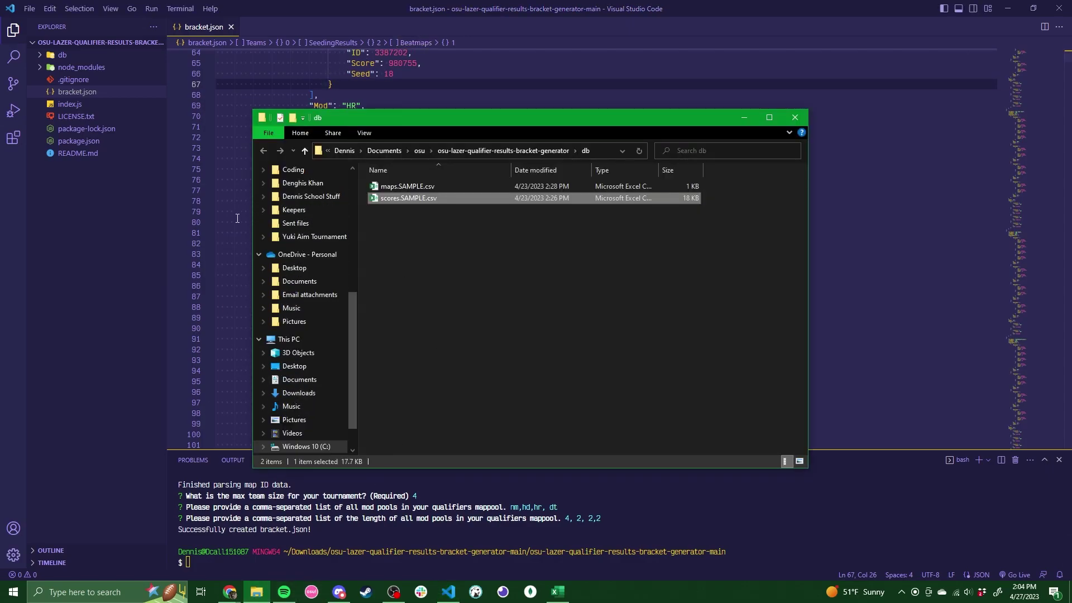
scroll(301, 257, up, 3)
scroll(284, 218, up, 2)
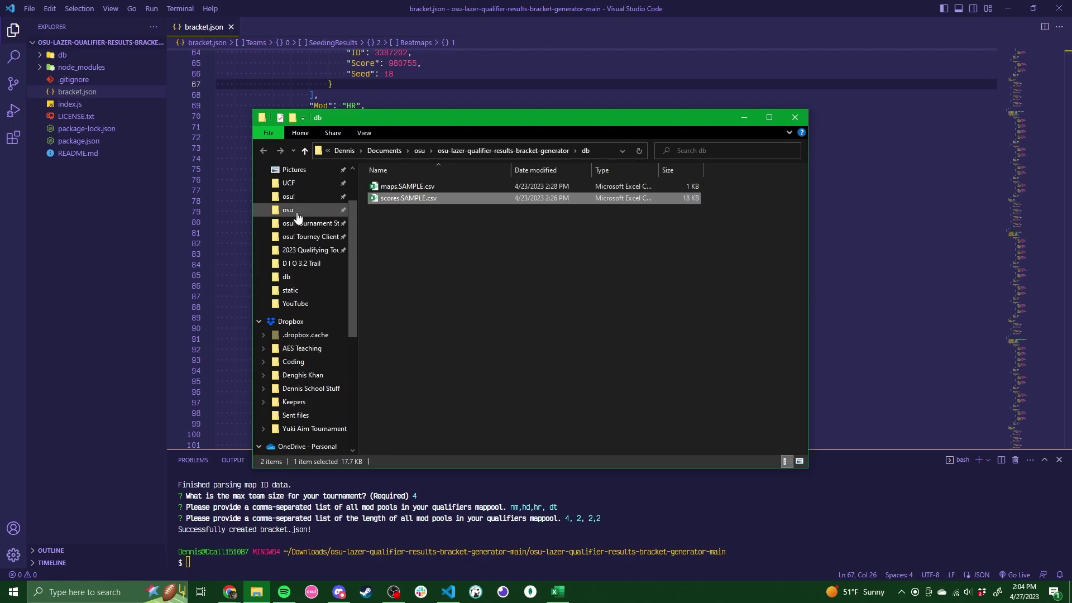
click(287, 210)
double_click(736, 184)
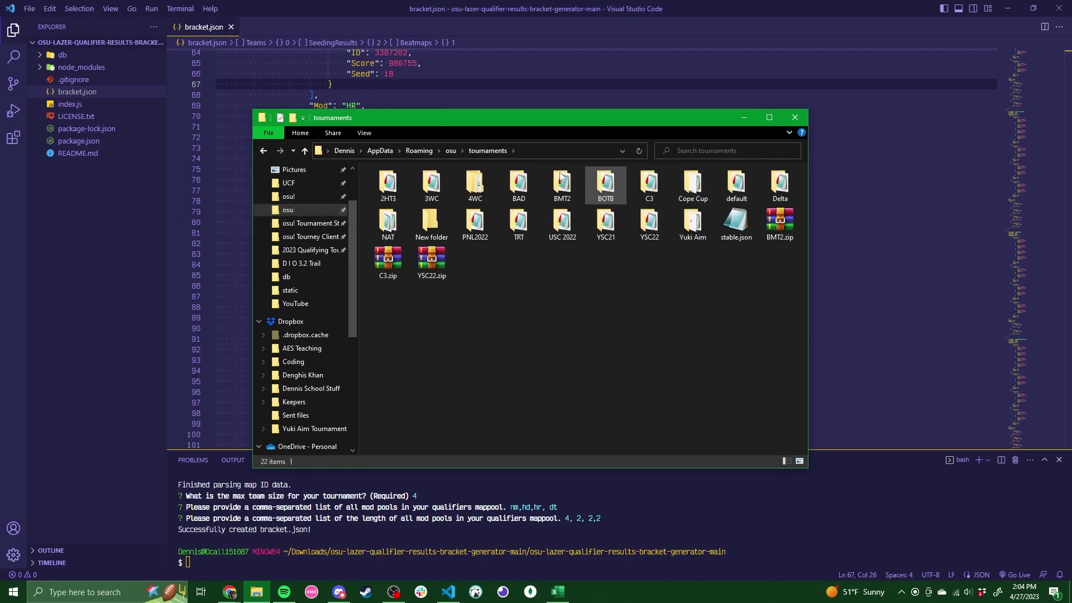
double_click(394, 185)
click(391, 203)
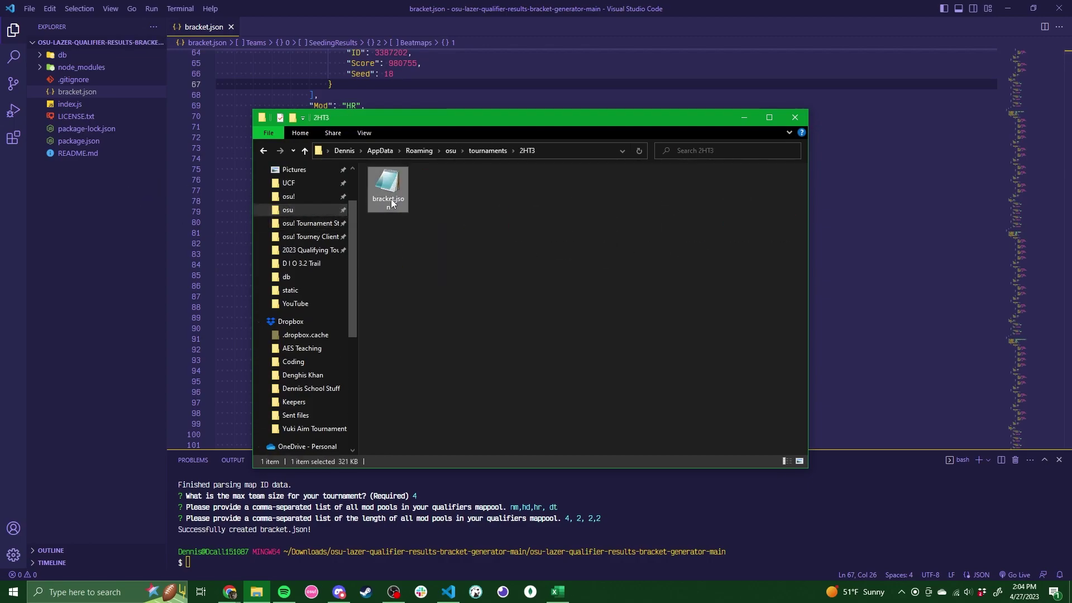
key(Delete)
Try to copy bracket.json from the Visual Studio Code project for the 2HT3 folder.
right_click(91, 99)
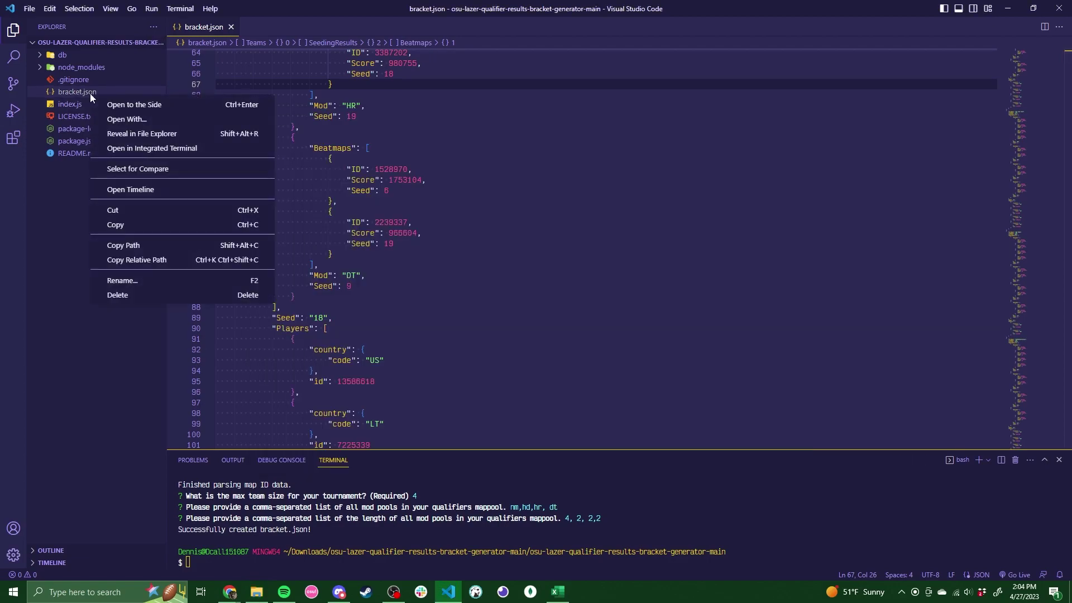
click(111, 221)
click(256, 592)
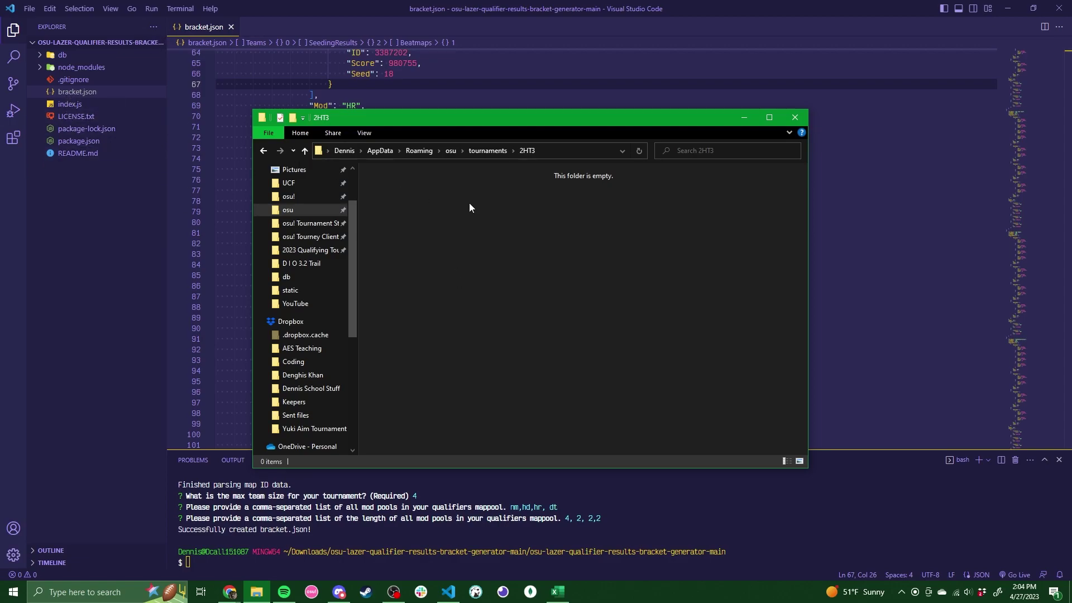
Reveal the project's bracket.json in File Explorer and copy it into the 2HT3 tournament folder.
click(101, 93)
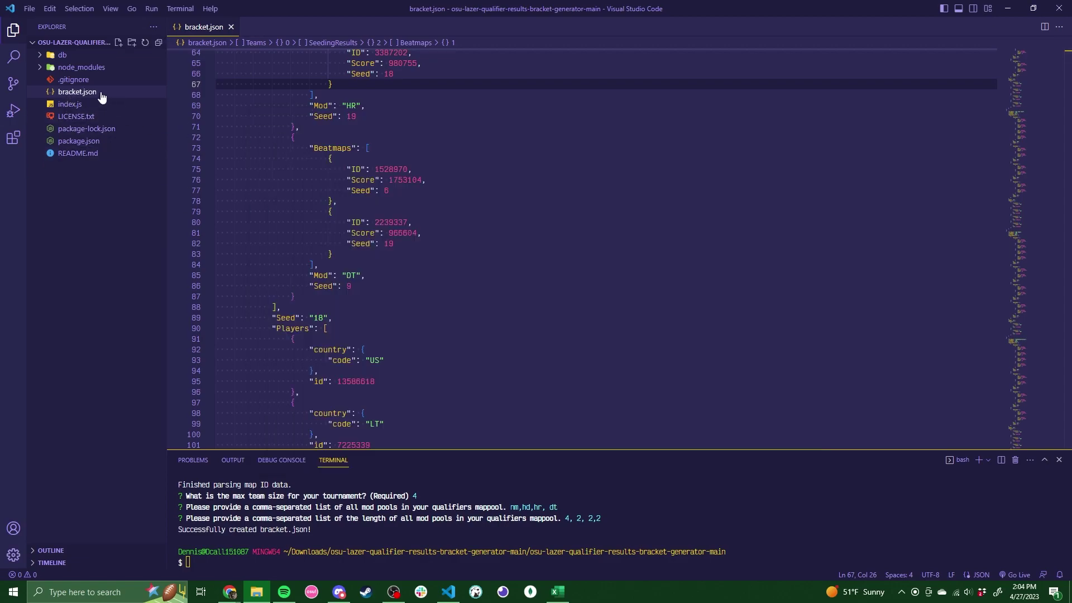
right_click(101, 91)
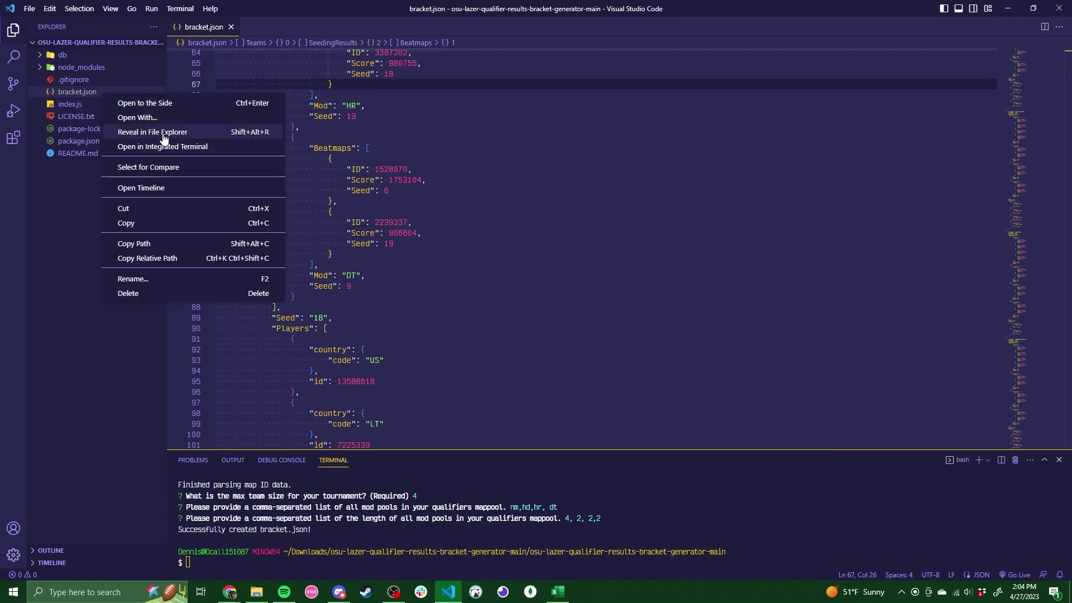
click(152, 132)
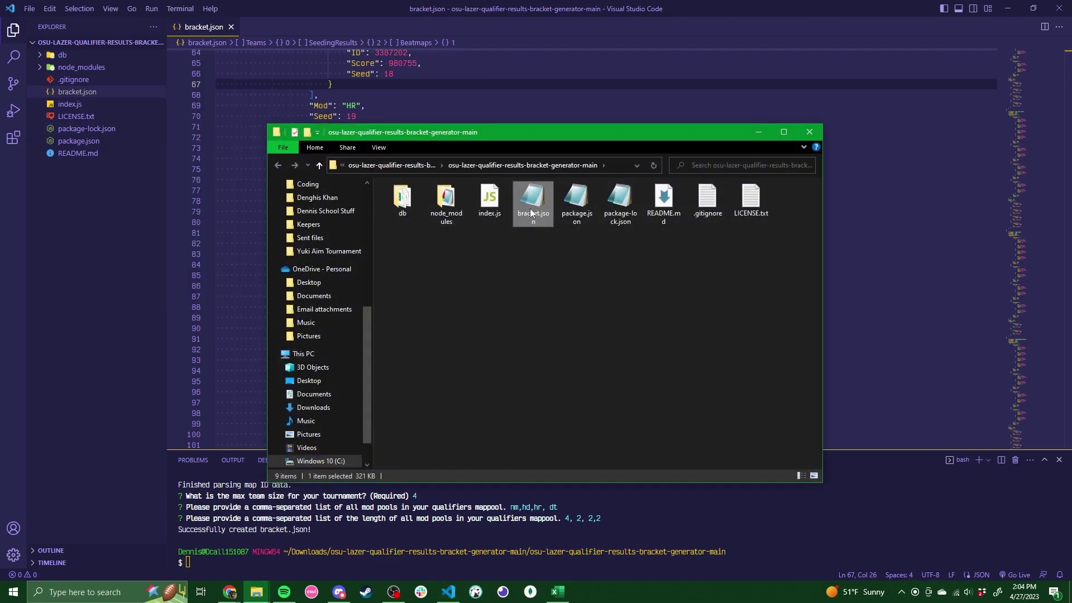
click(507, 241)
click(533, 209)
click(256, 592)
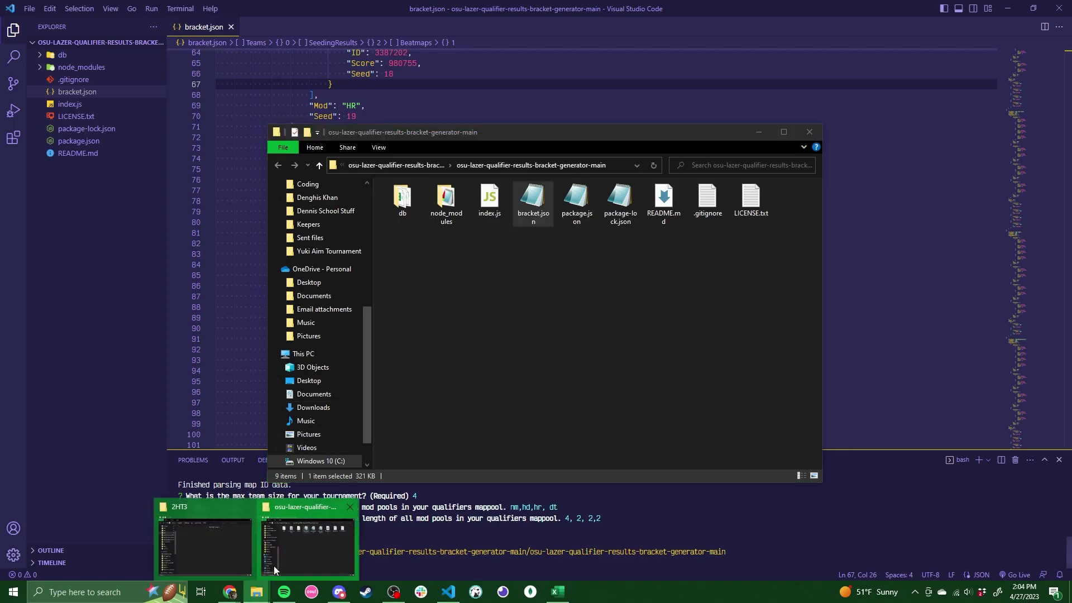
click(223, 532)
key(ctrl+v)
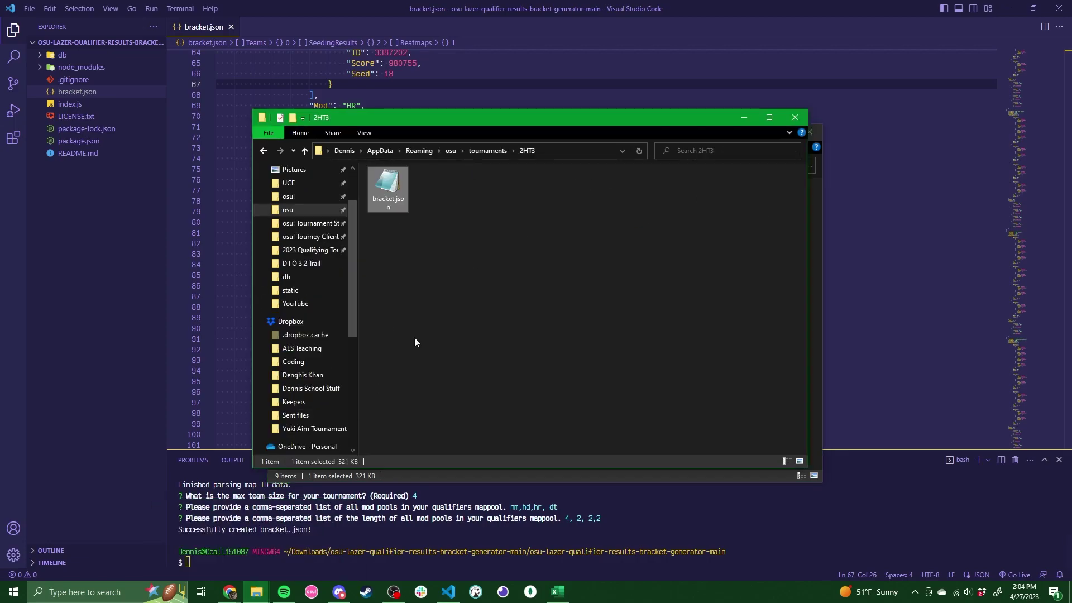
Minimize the windows covering the desktop and launch the osu! tournament client from its desktop shortcut.
click(950, 42)
click(1008, 8)
click(1007, 8)
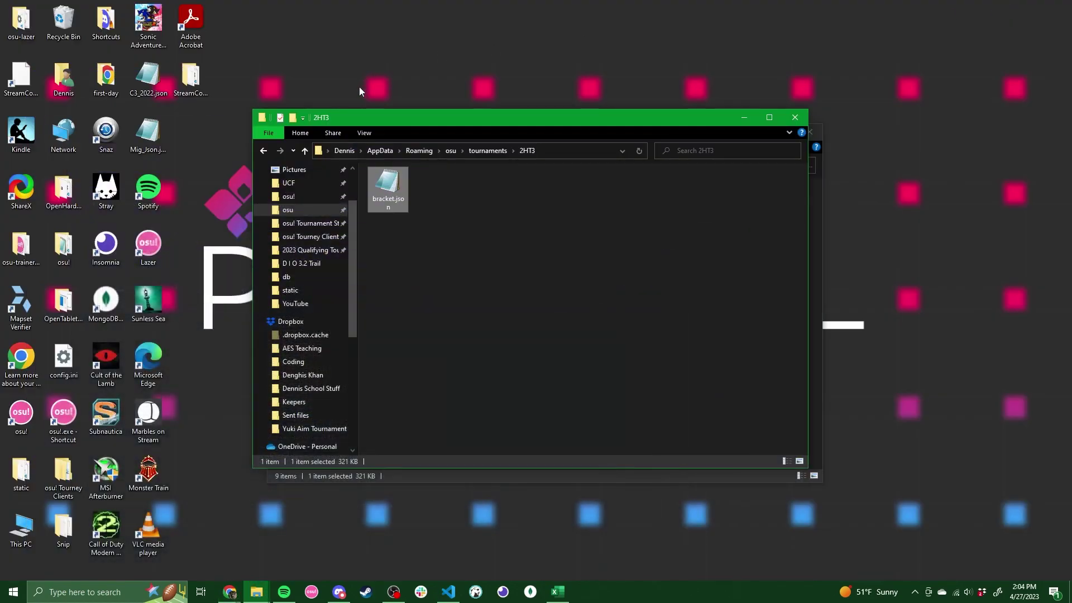
double_click(63, 420)
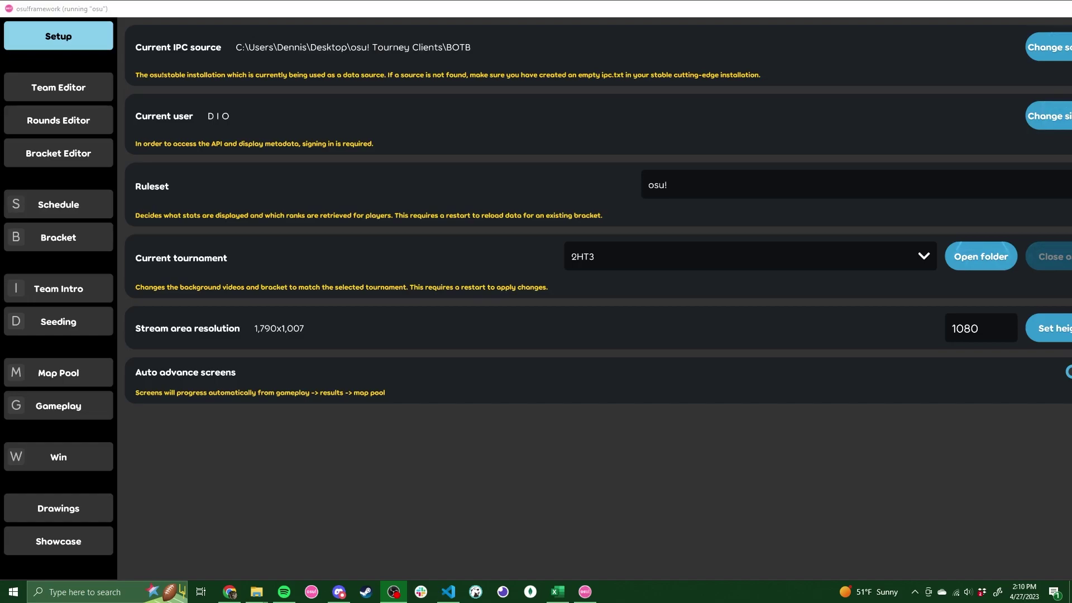
click(380, 130)
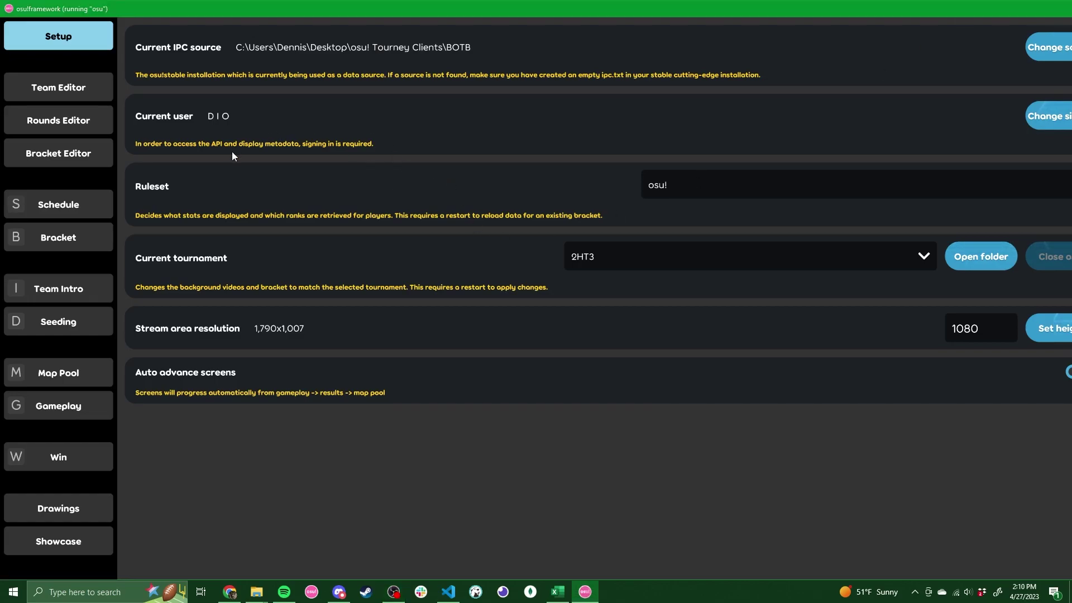
Examine the imported teams with their flags, seeds and players in the team editor, and check the seeding screen.
click(76, 89)
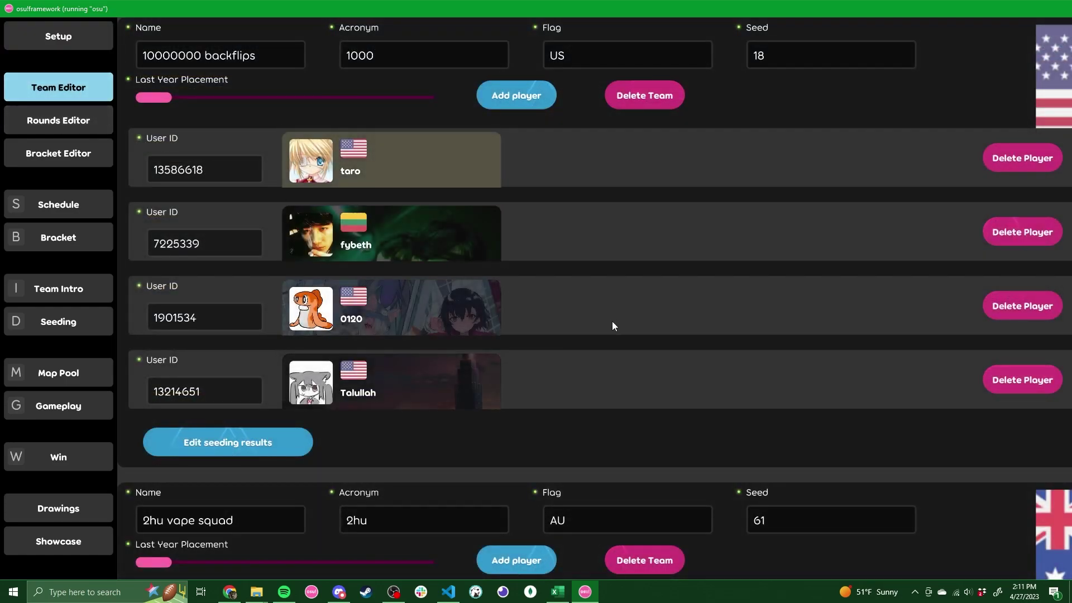
scroll(612, 322, down, 5)
scroll(612, 324, down, 12)
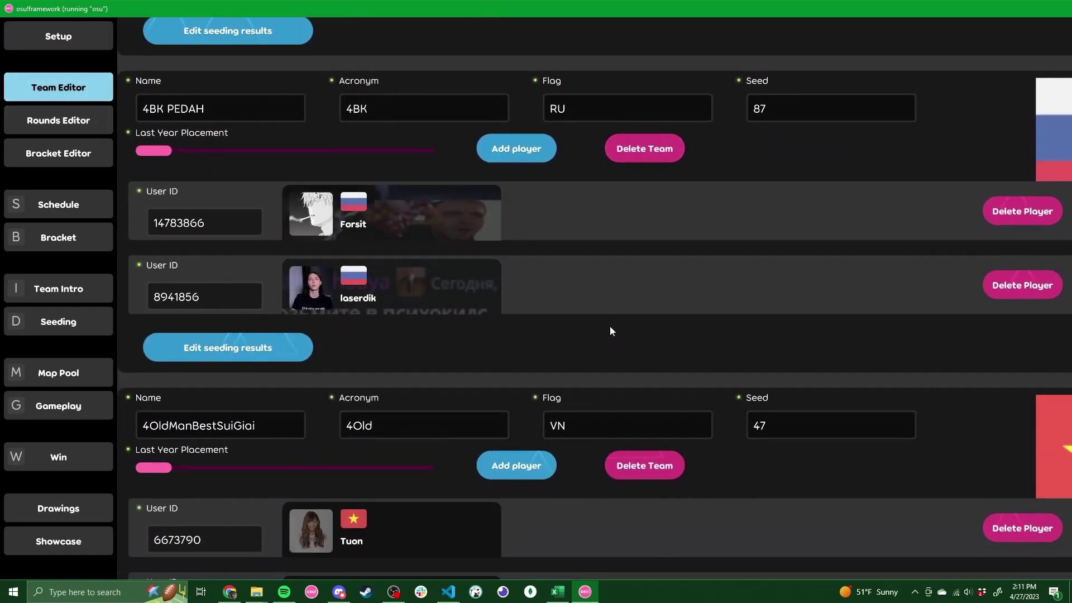
scroll(610, 329, down, 15)
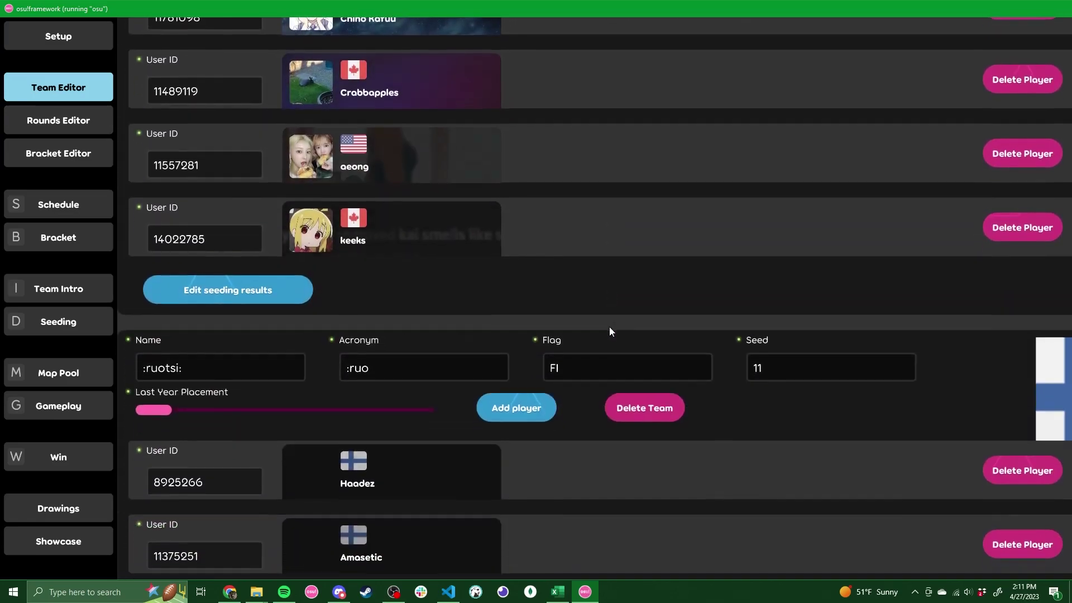
scroll(608, 327, down, 3)
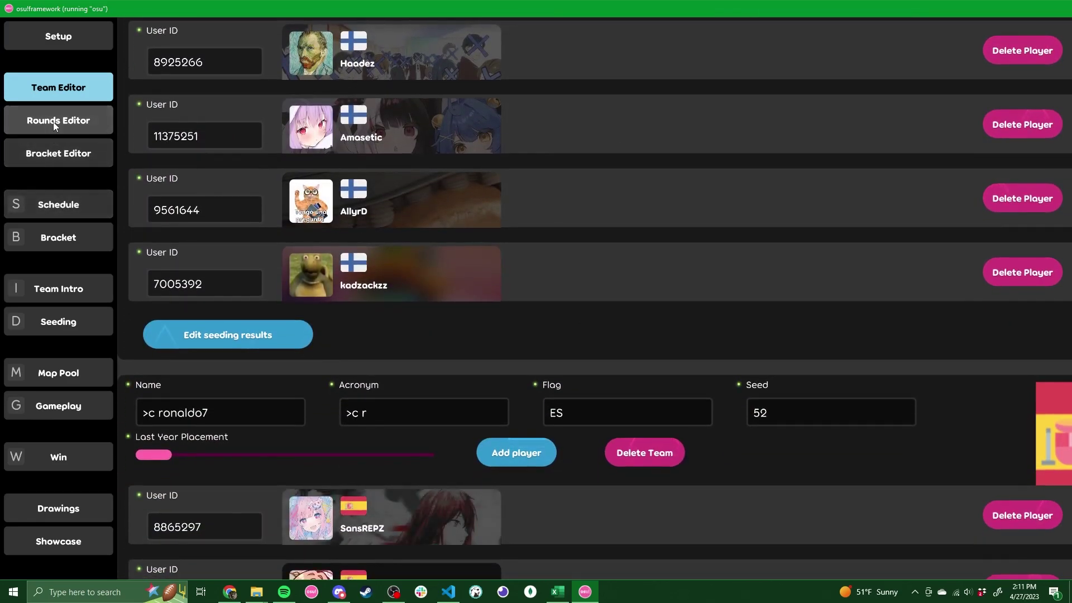
click(70, 319)
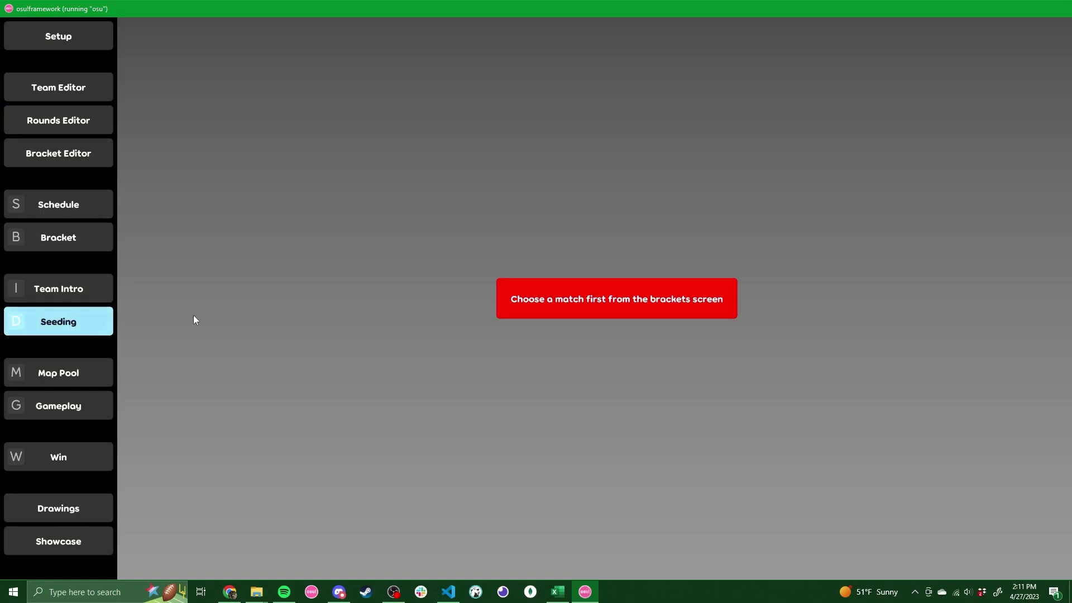
Add a match in the bracket editor with 10000000 backflips as Team 1 and 2hu vape squad as Team 2.
click(69, 153)
right_click(457, 221)
click(466, 230)
click(528, 244)
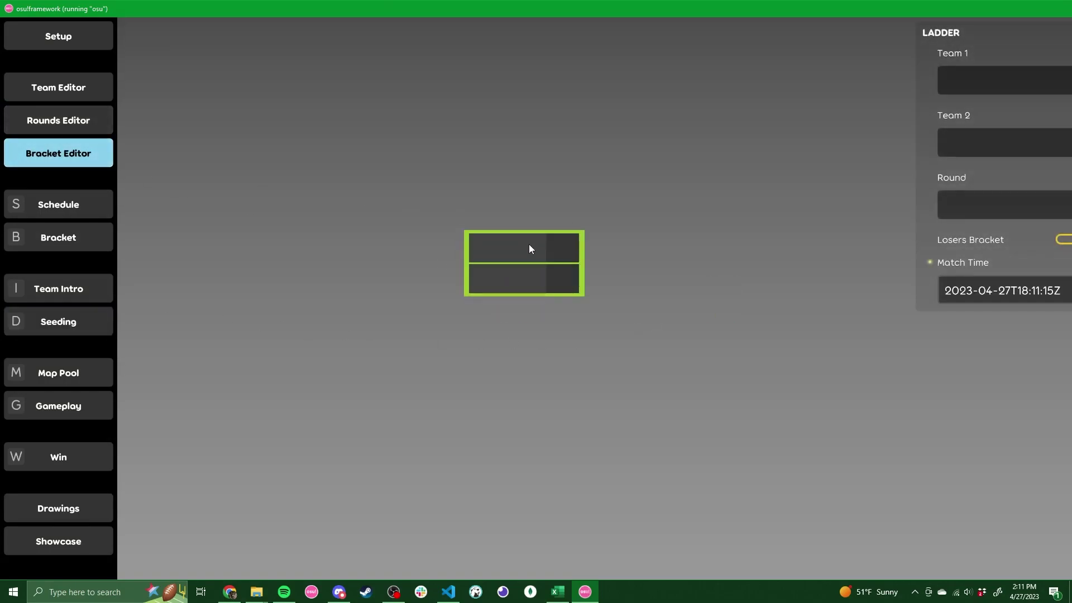
click(983, 86)
click(976, 116)
click(970, 142)
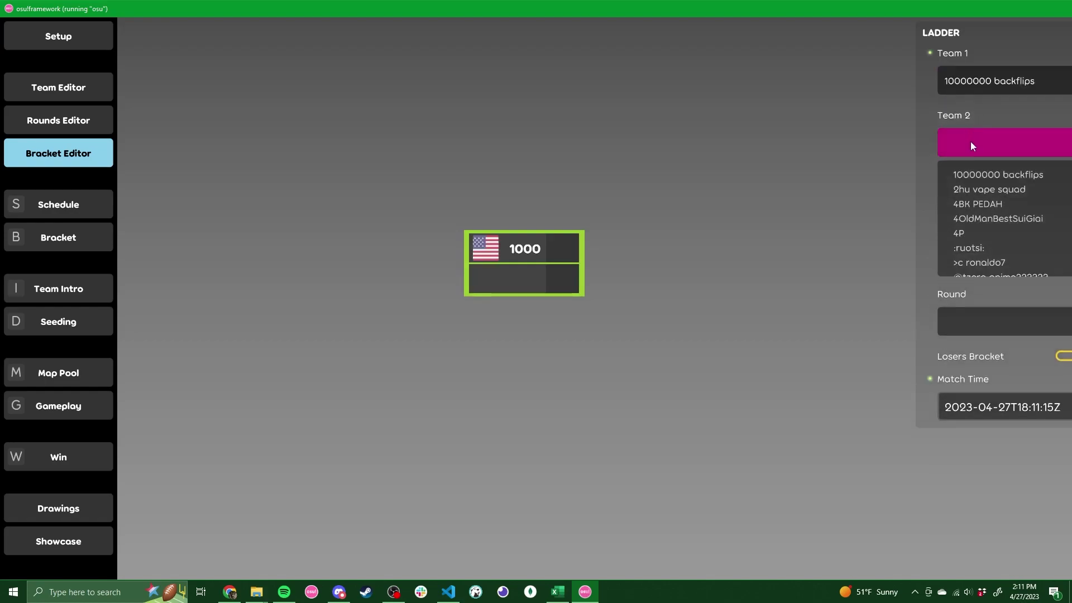
click(966, 188)
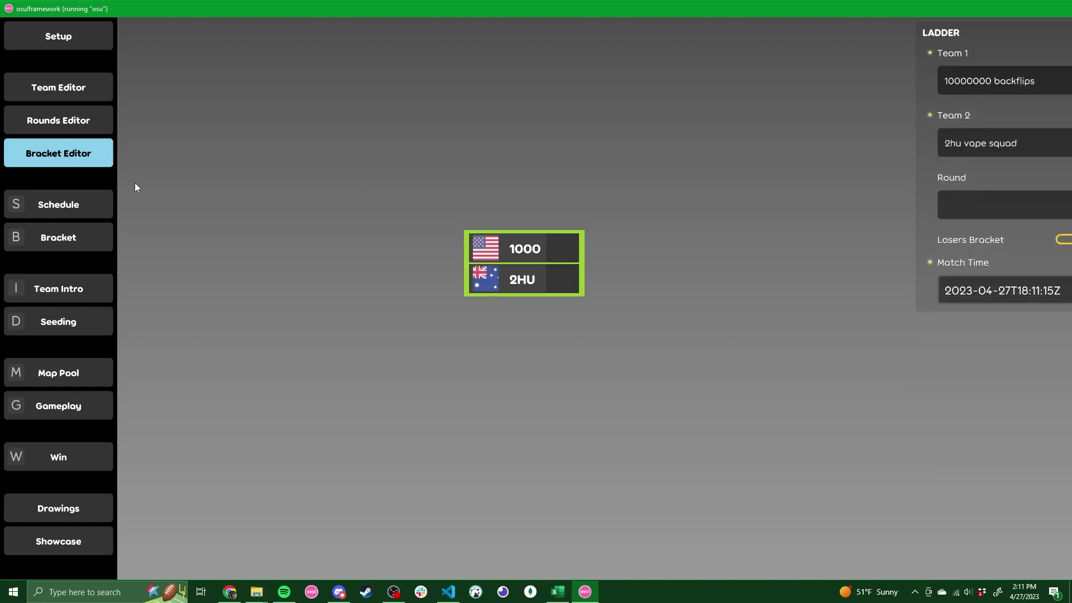
Make the new match the current one on the bracket screen and show its seeding results.
click(56, 237)
click(514, 283)
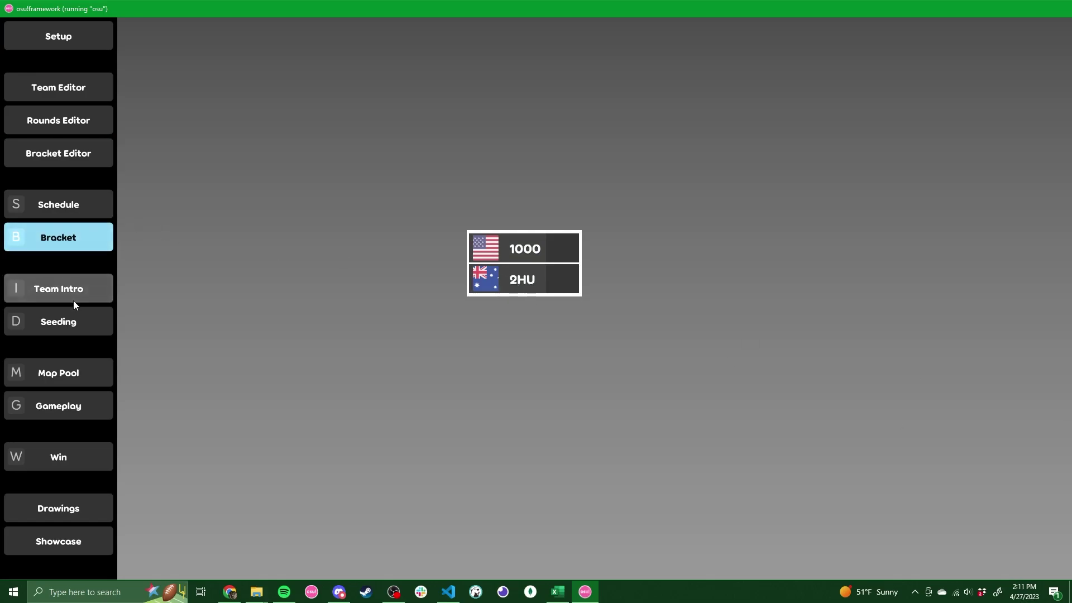
click(64, 318)
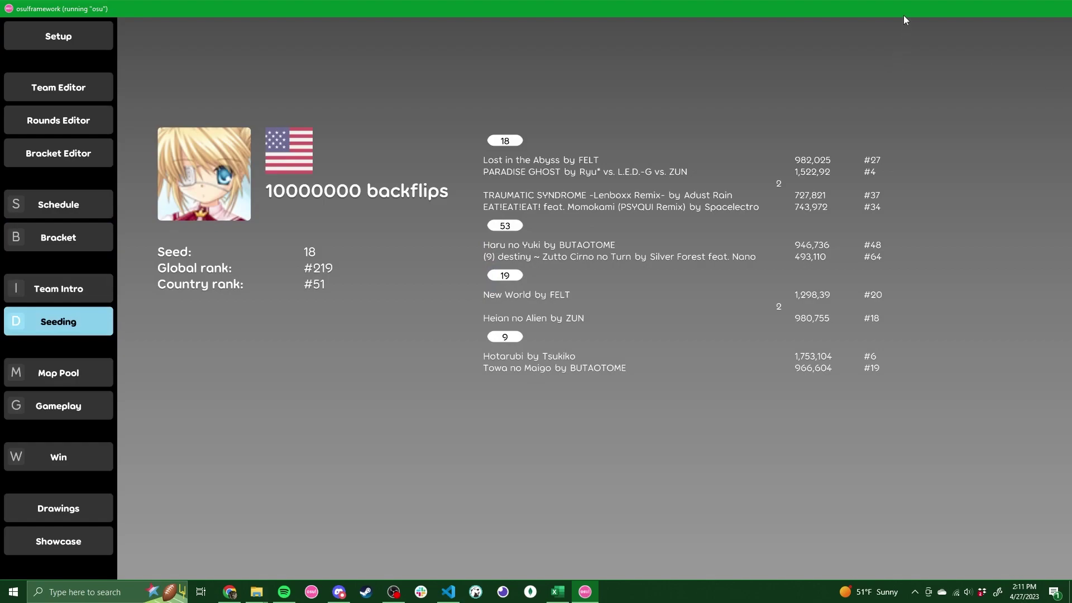
Bring the seeding screen's control panel into view and look through its list of specific teams to show.
drag(904, 20, 677, 19)
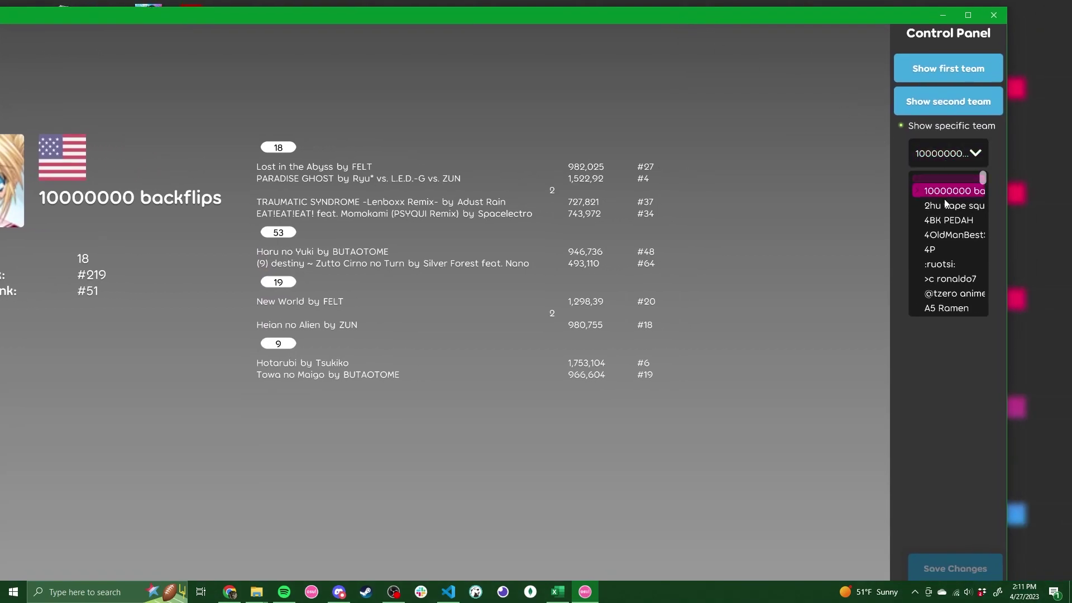
scroll(950, 246, down, 10)
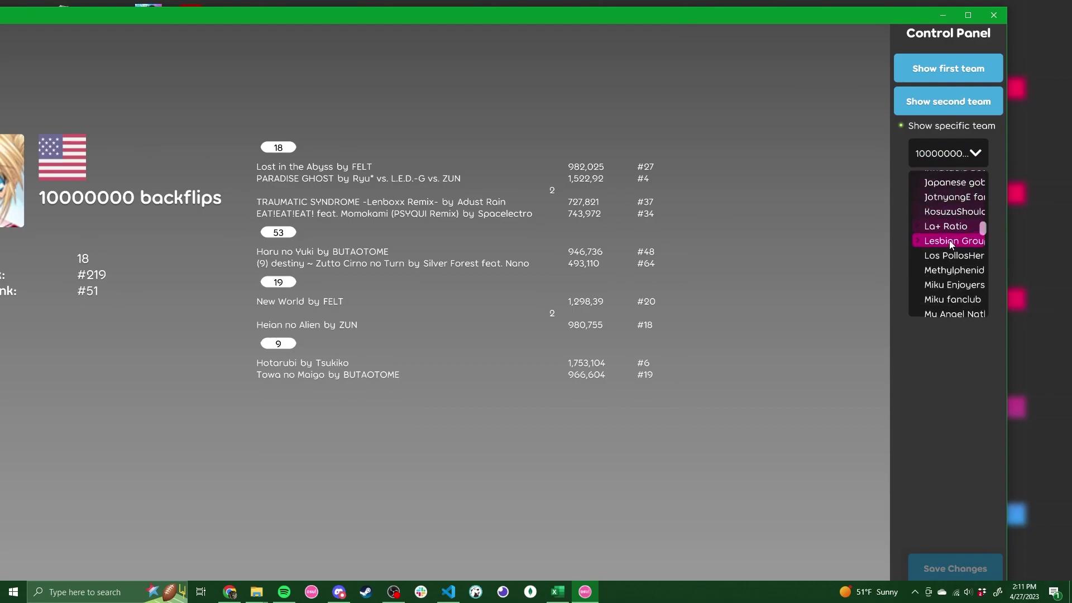
scroll(950, 246, down, 10)
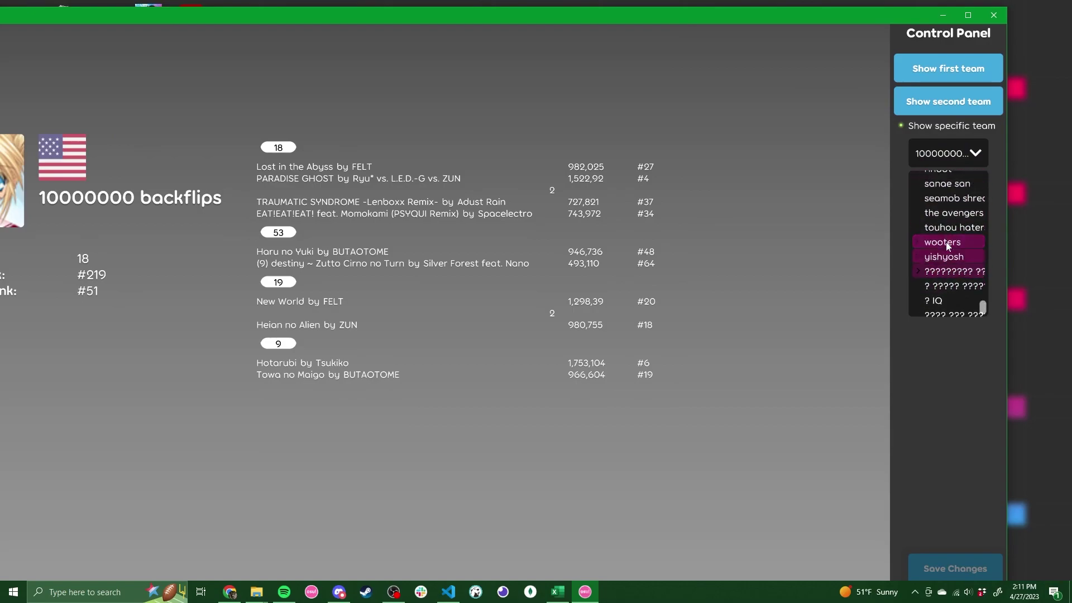
scroll(947, 246, up, 3)
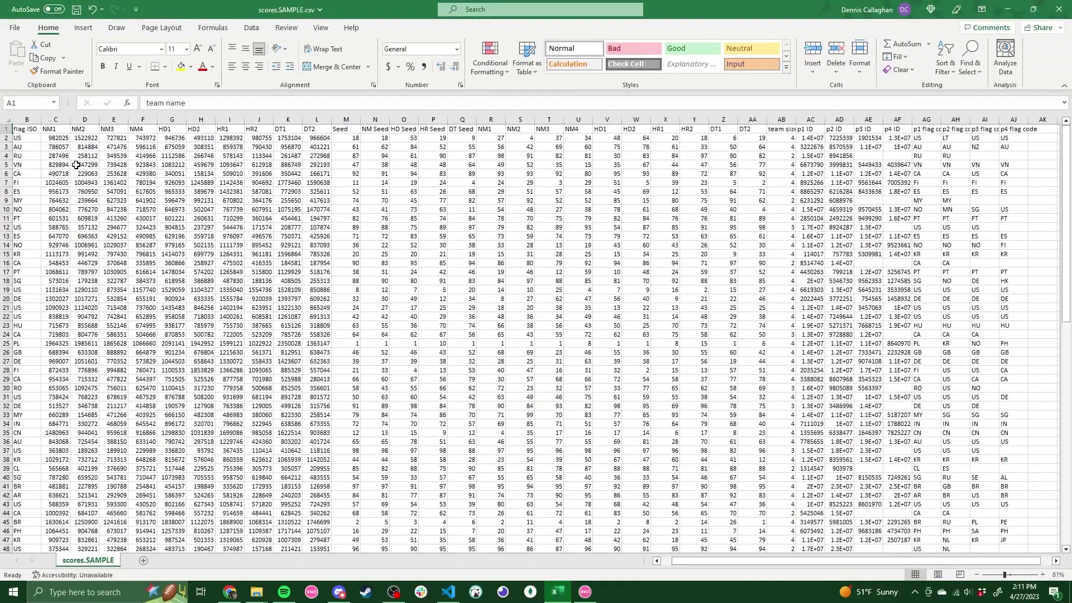
Switch to Excel and examine the team names in scores.SAMPLE.csv down to the last row.
drag(698, 564, 664, 559)
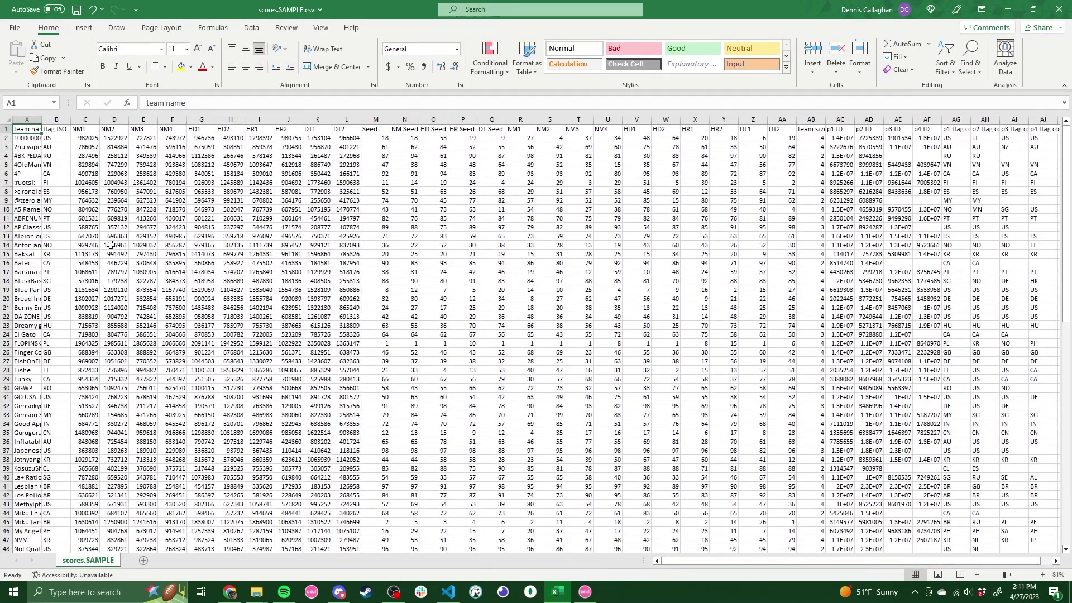
scroll(30, 177, down, 4)
scroll(29, 178, down, 18)
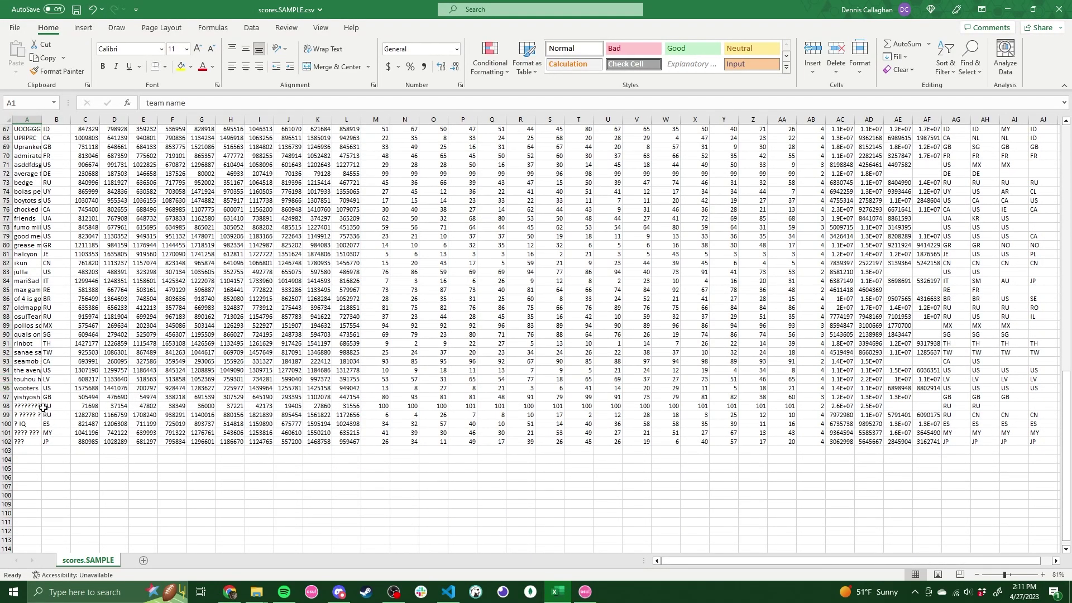
scroll(41, 391, up, 12)
scroll(41, 382, up, 10)
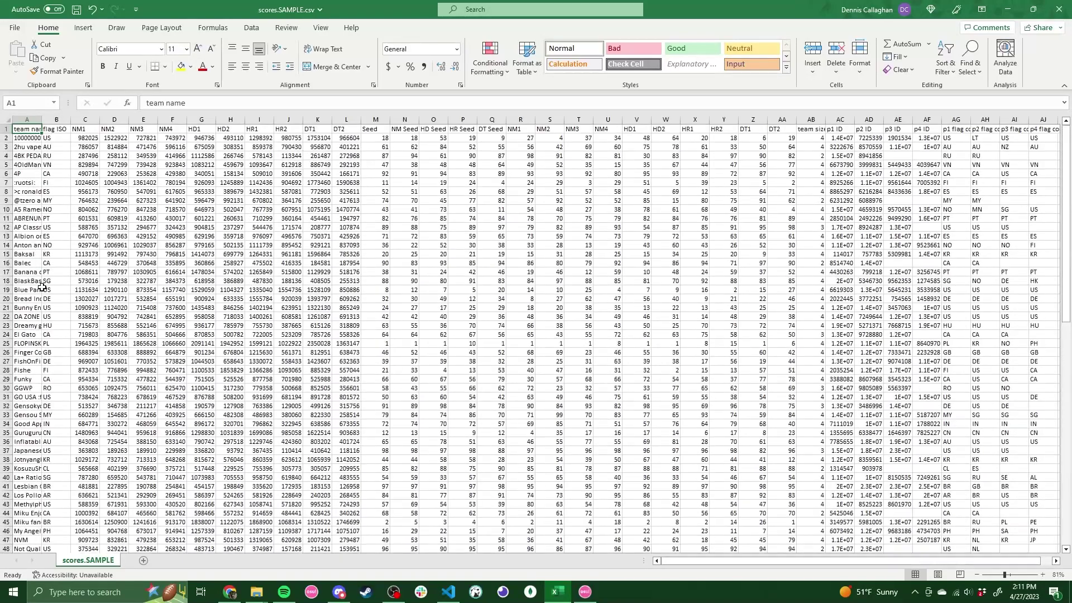
drag(27, 138, 36, 410)
click(436, 288)
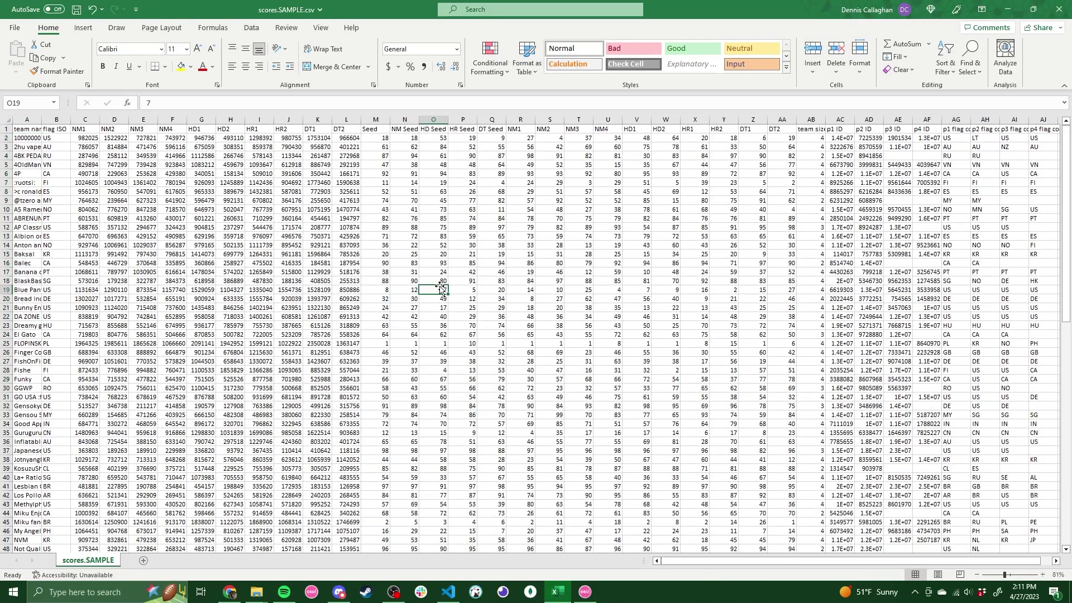
Examine the overall Seed values of all teams in column M, including the column's header.
drag(375, 138, 377, 575)
scroll(390, 558, up, 5)
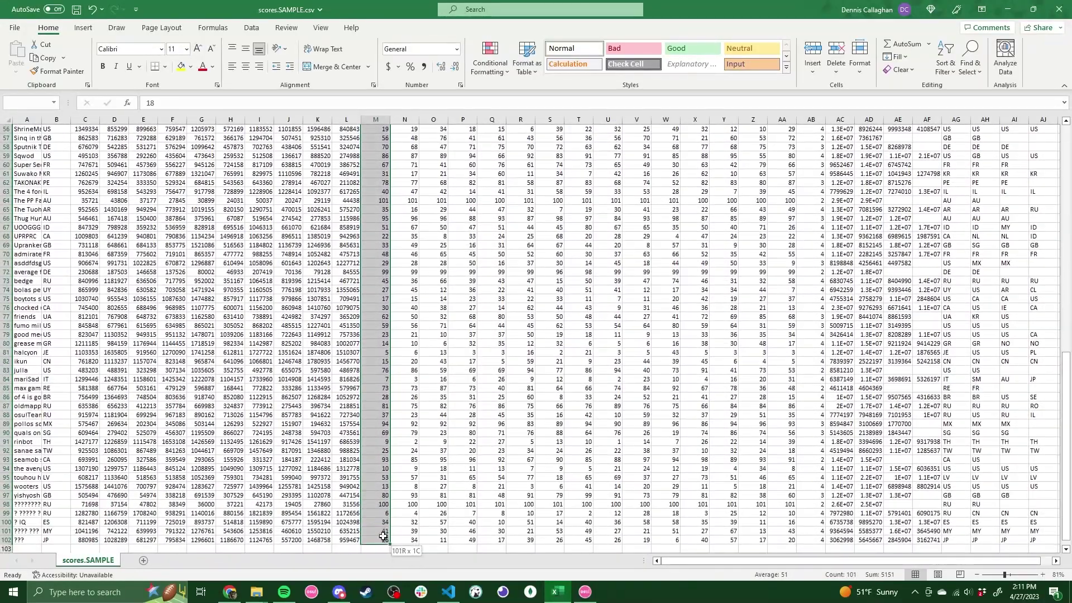
scroll(411, 480, up, 12)
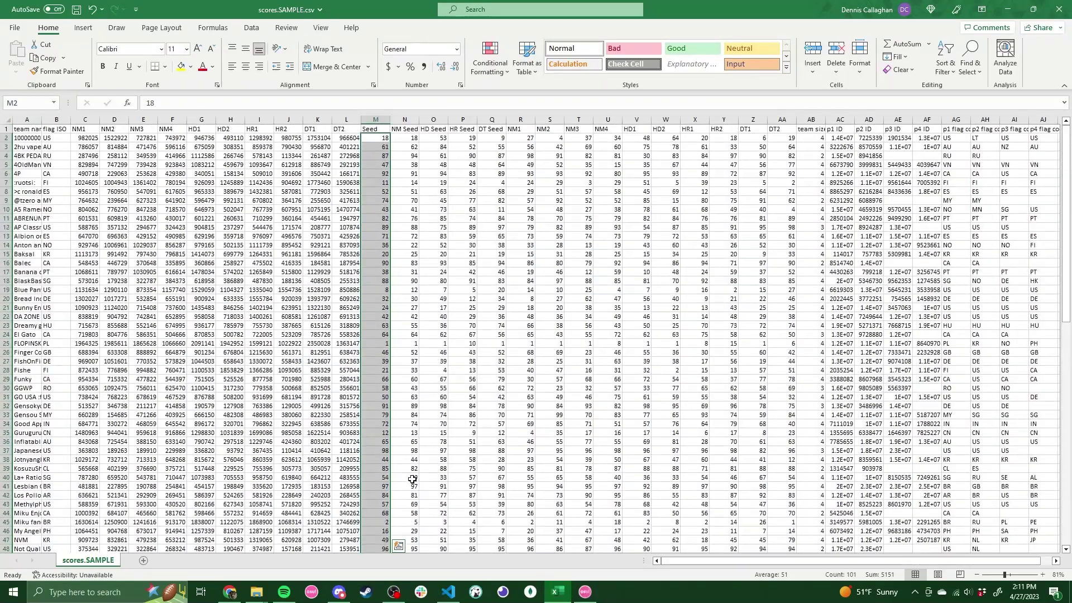
click(463, 362)
click(376, 129)
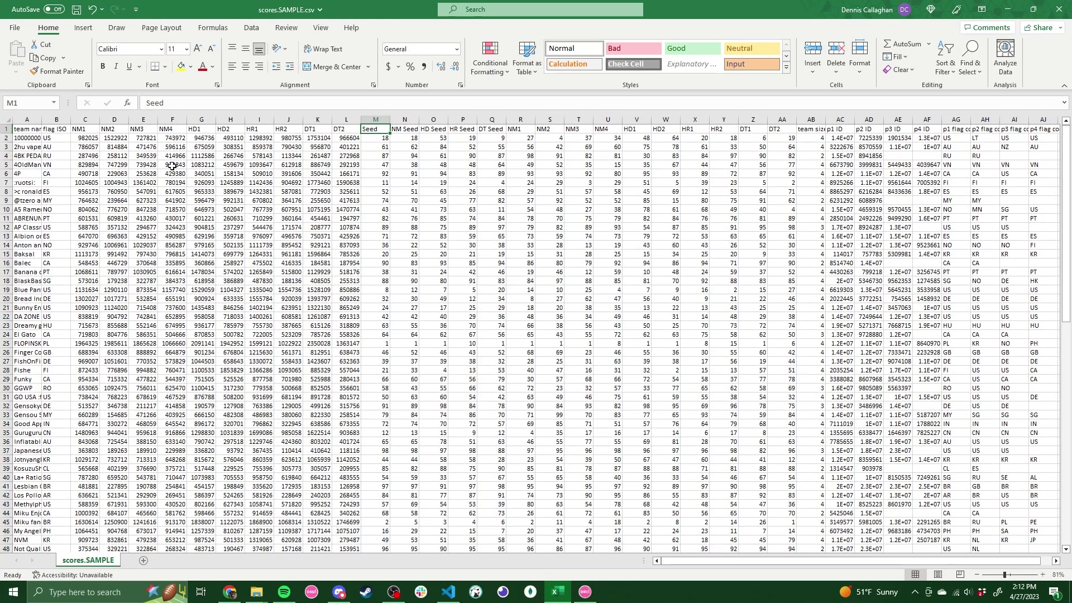
Highlight columns A to M of the scores sheet, from the team name to the overall seed.
drag(27, 119, 377, 125)
right_click(378, 124)
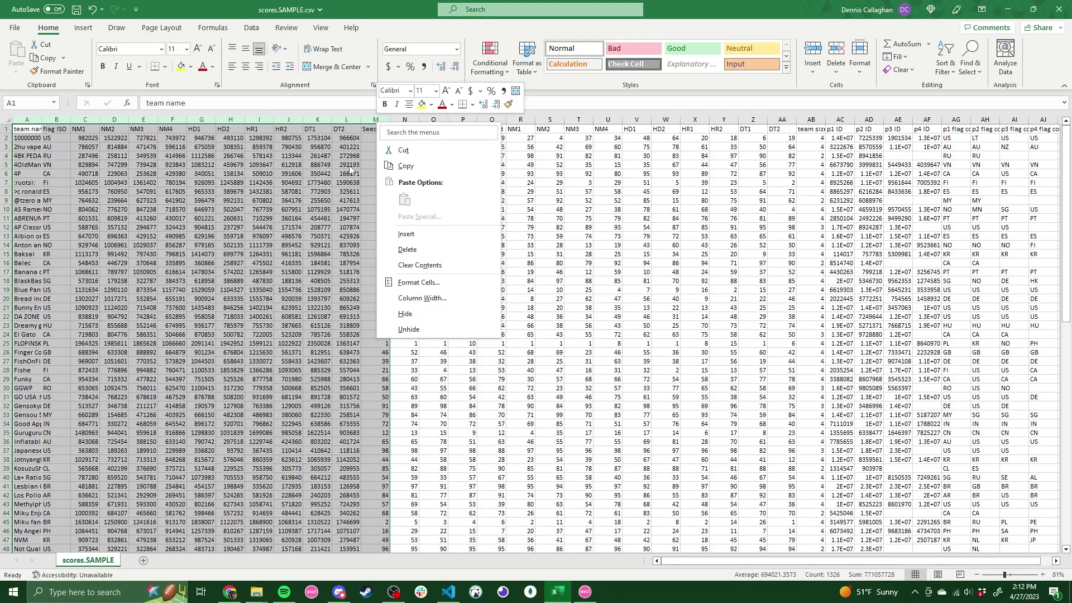
key(Escape)
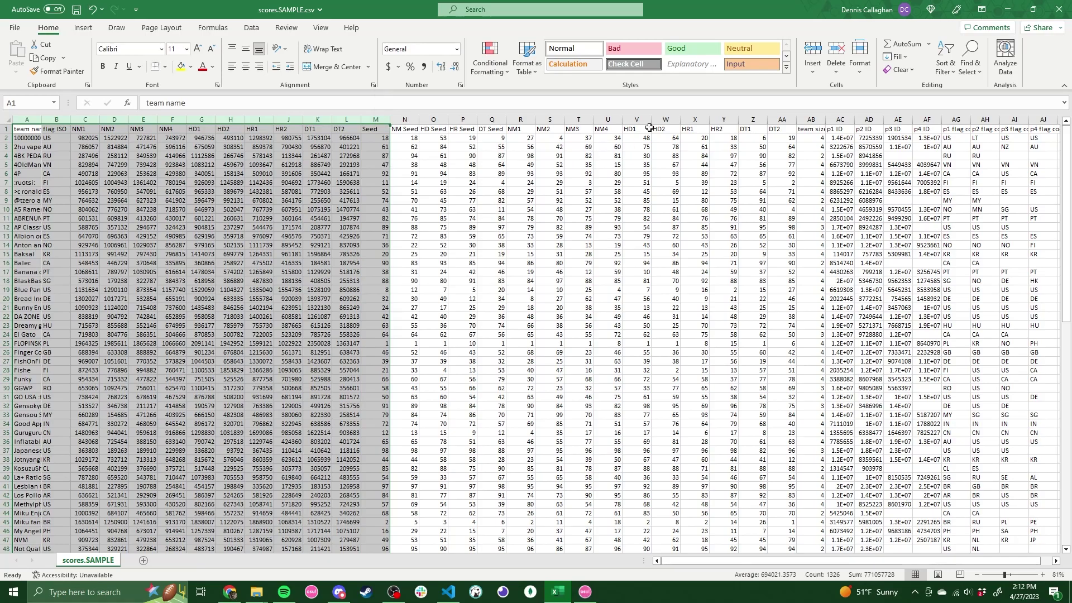
Close the scores workbook and move the osu! tournament client window back so its screen list is fully visible.
click(1057, 8)
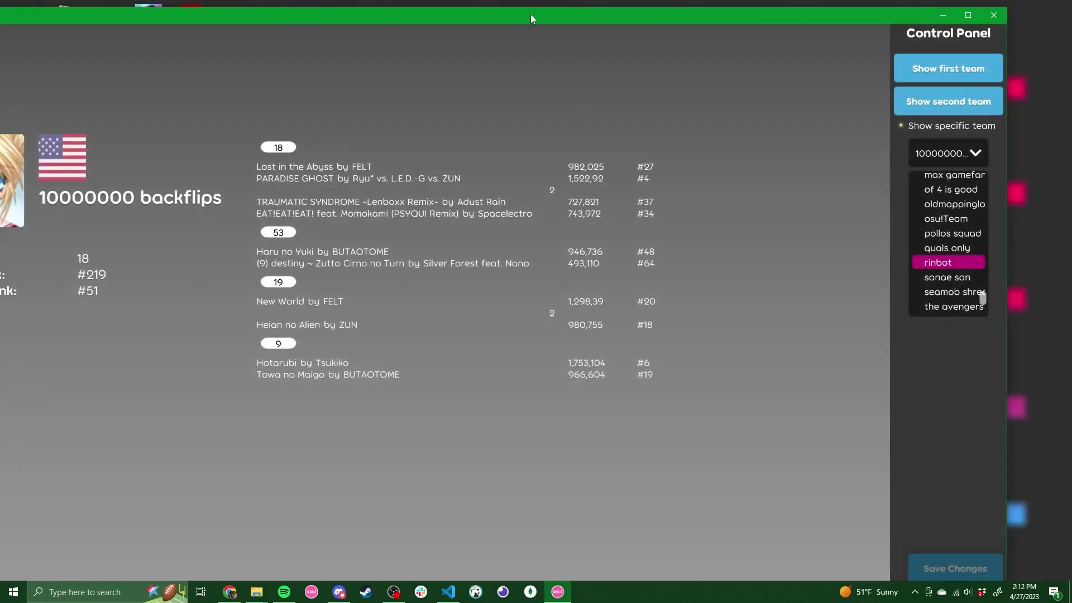
drag(531, 18, 637, 8)
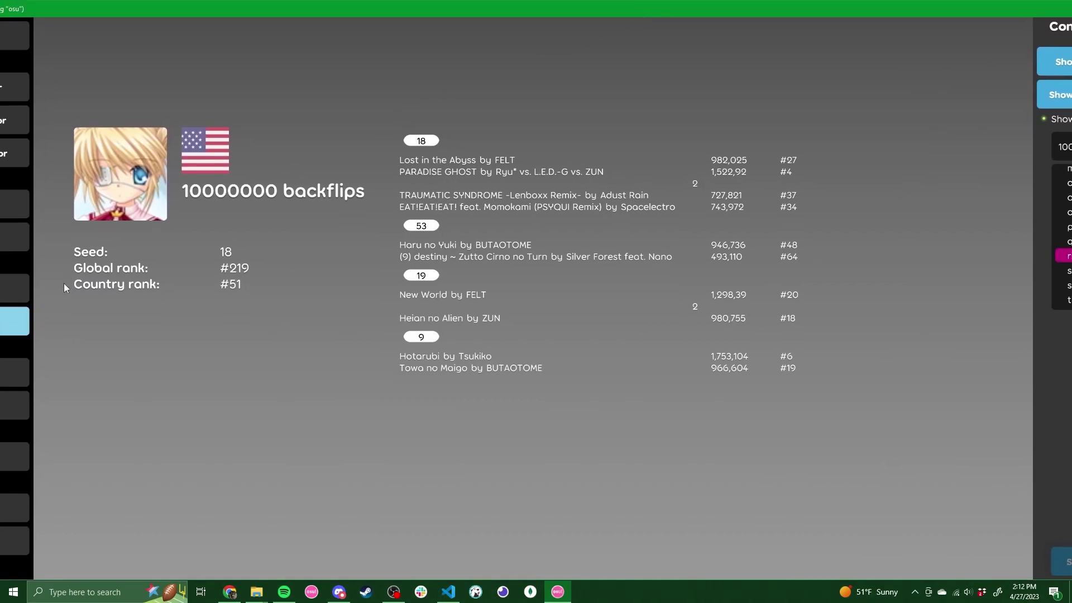
drag(99, 8, 183, 9)
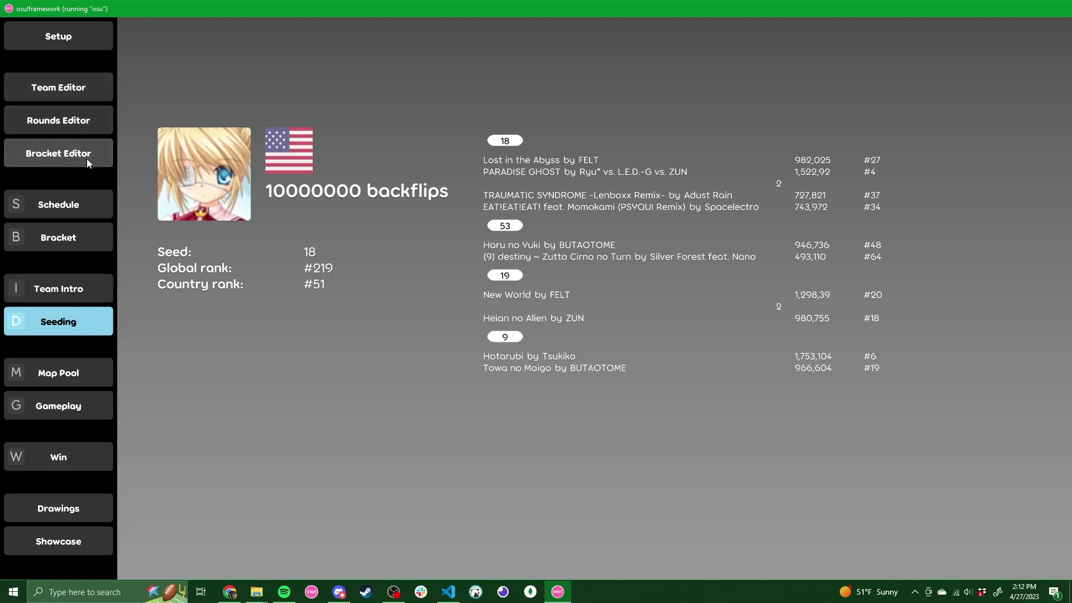
Look through the rounds, bracket and team editors, and view the team intro for the current match.
click(72, 121)
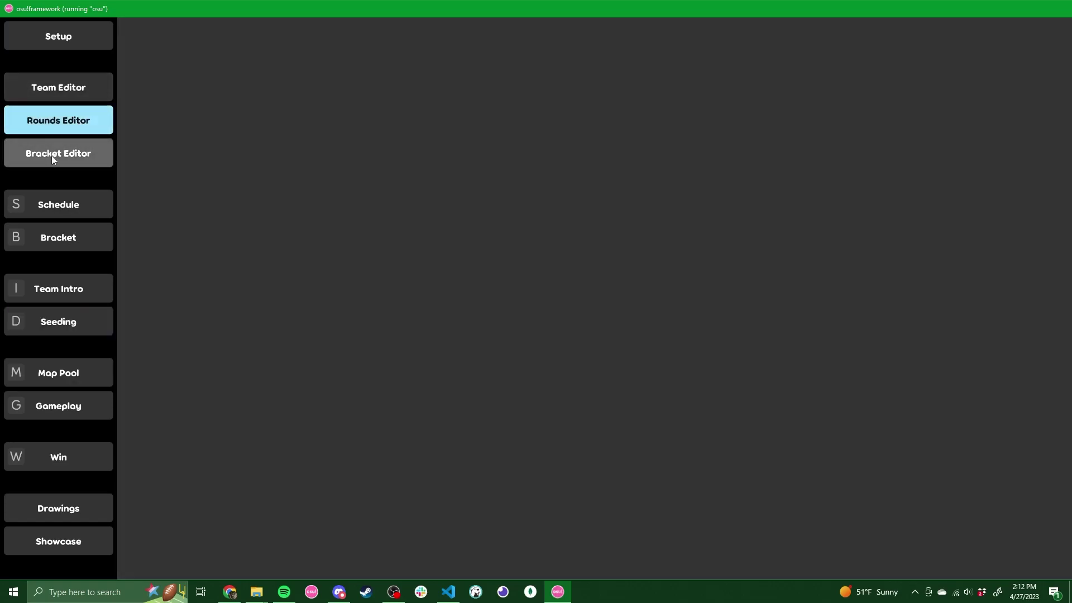
click(51, 154)
click(56, 87)
scroll(244, 313, down, 5)
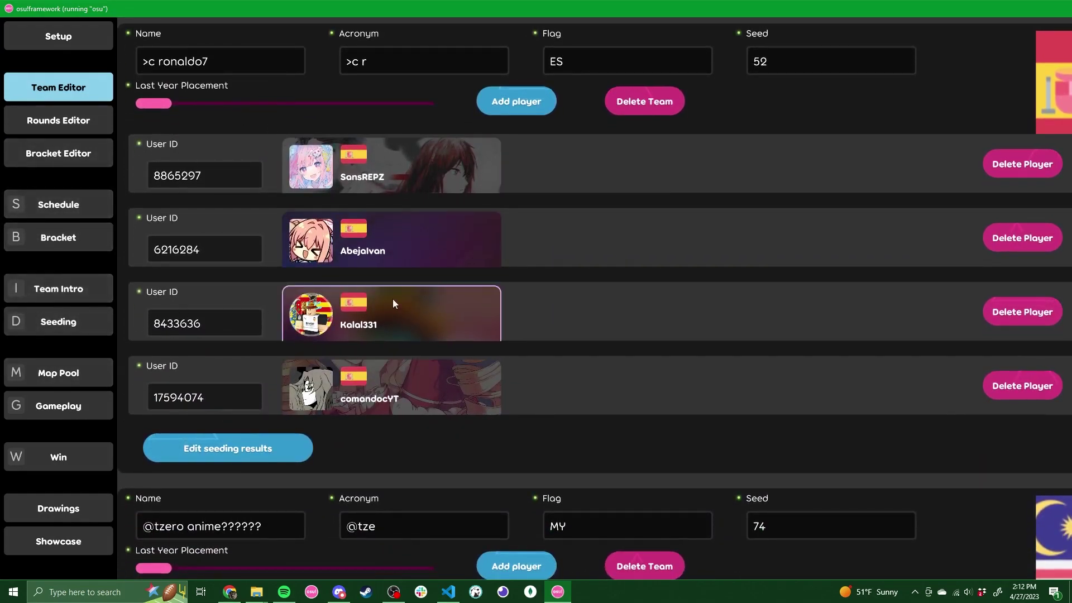
scroll(442, 406, down, 6)
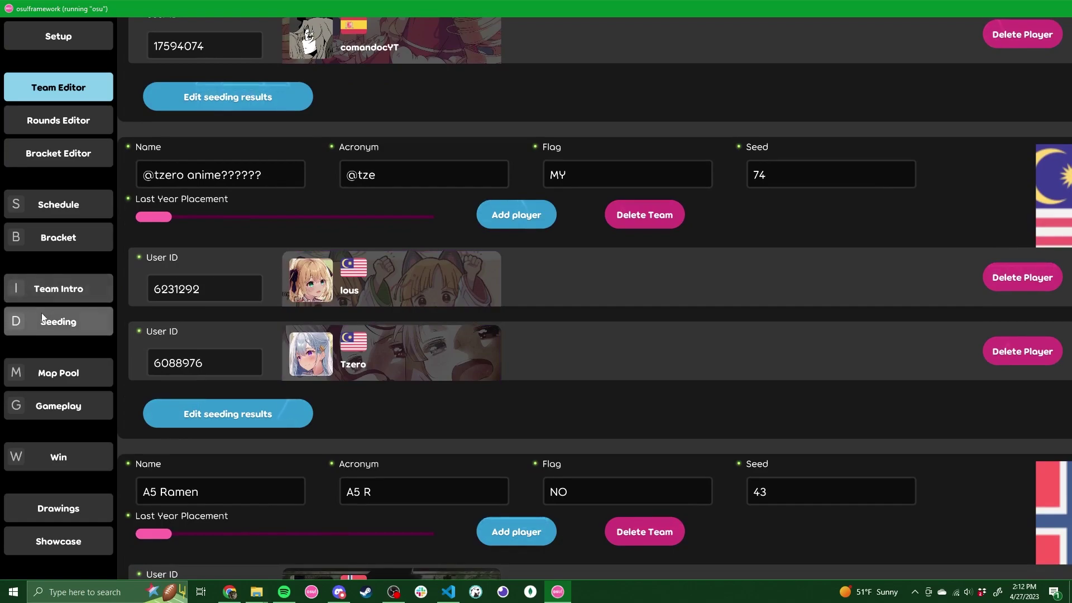
click(63, 289)
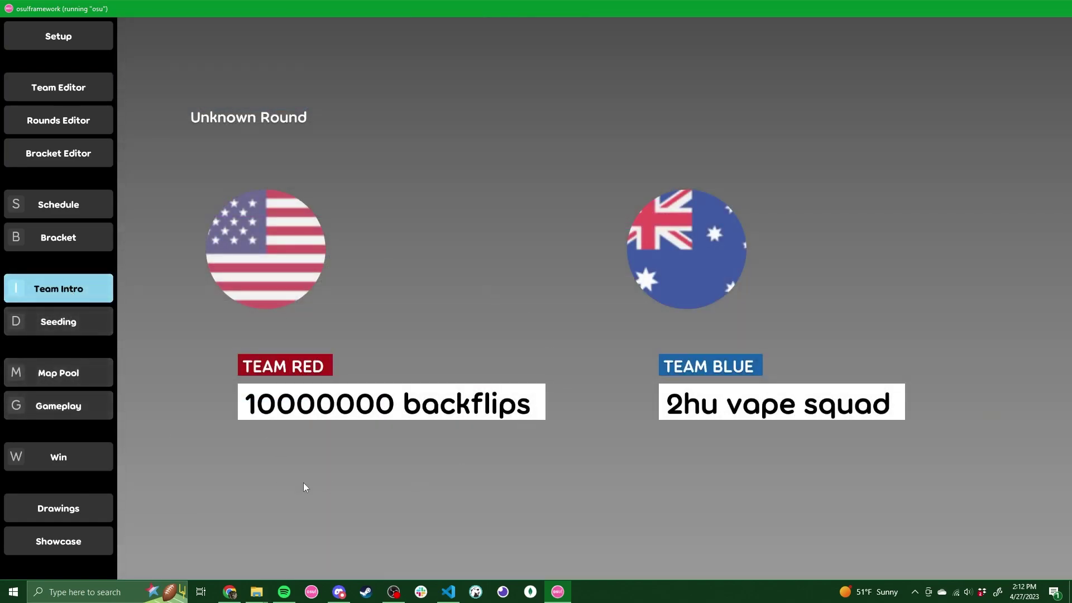